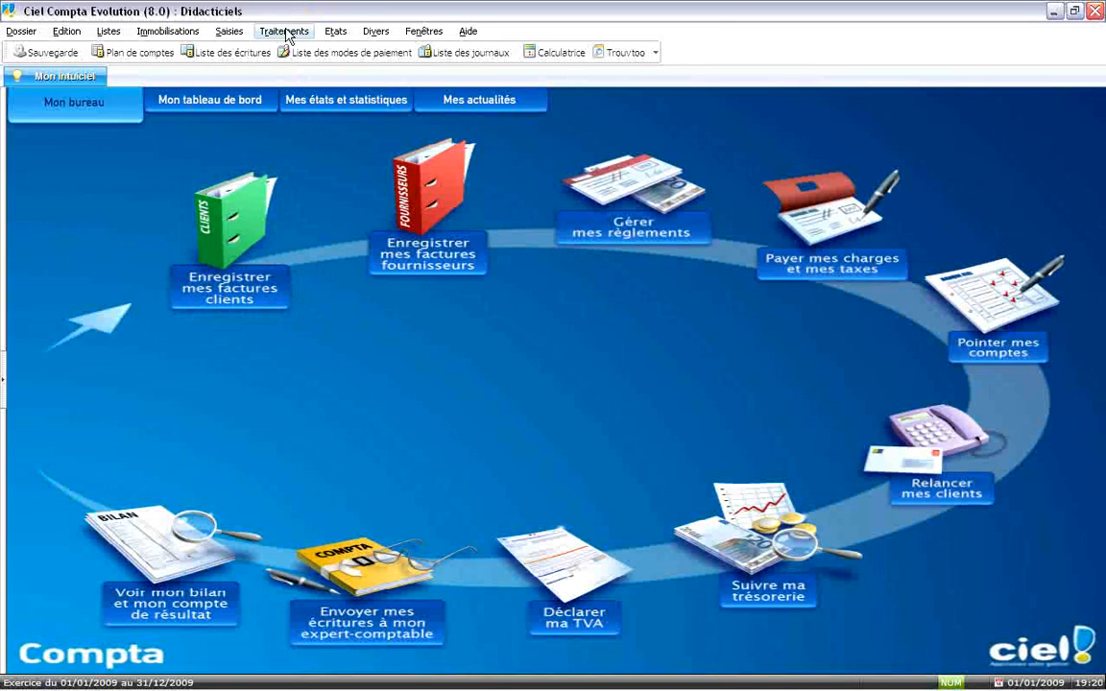
Open the manual reconciliation (Pointage manuel) of the bank account
left_click(285, 31)
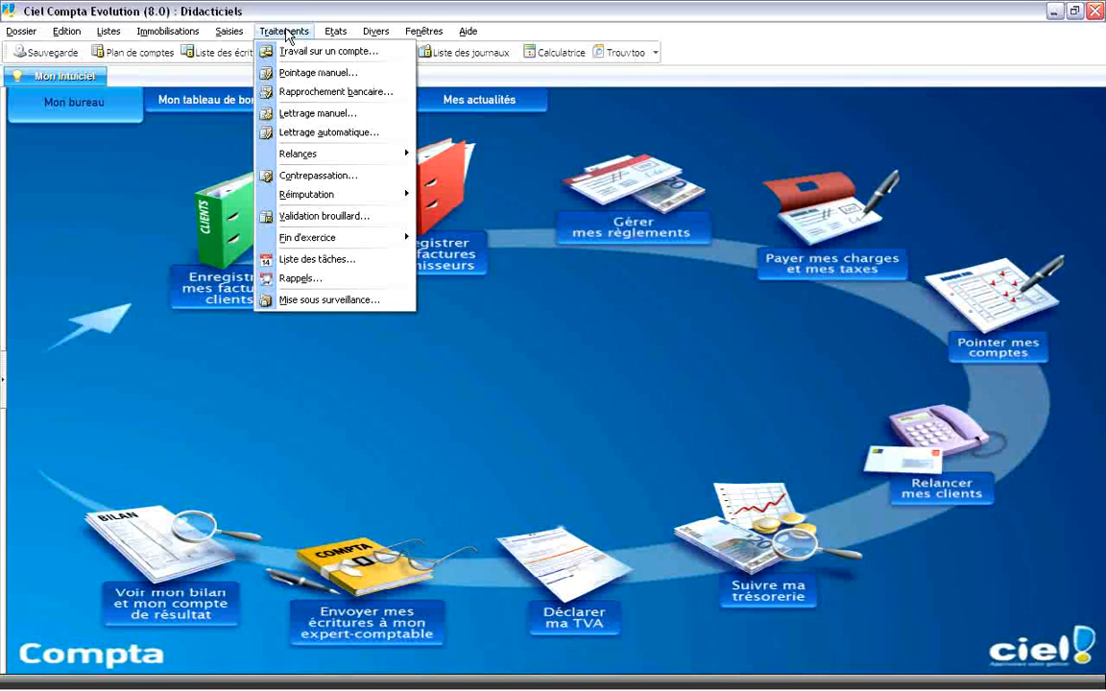
left_click(289, 20)
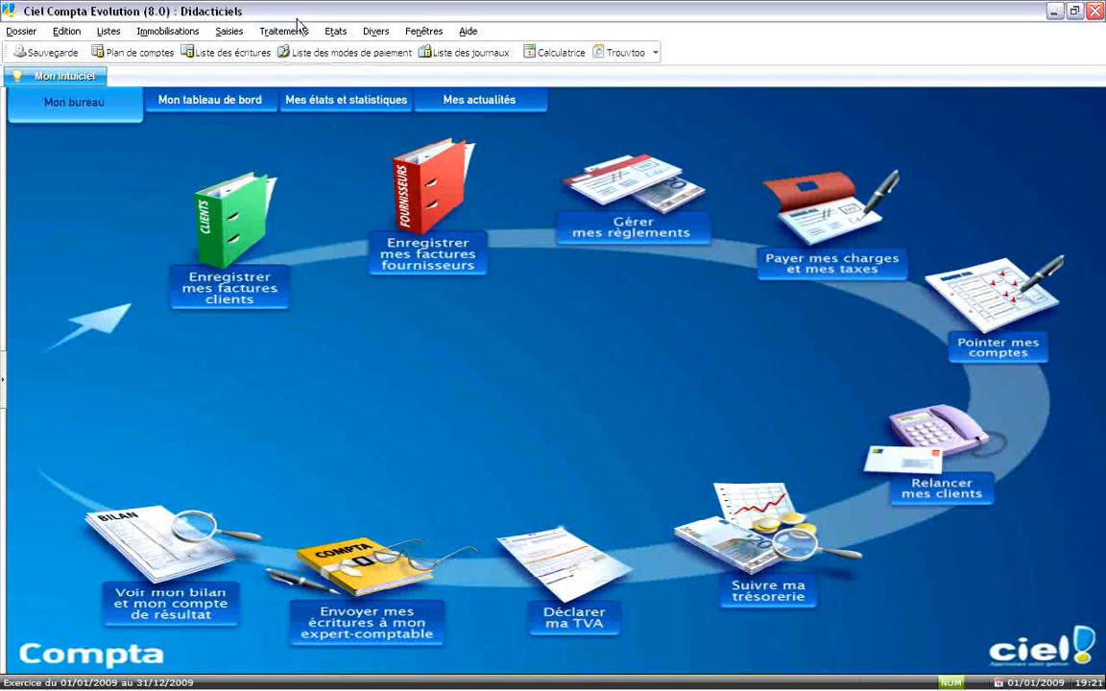
left_click(287, 29)
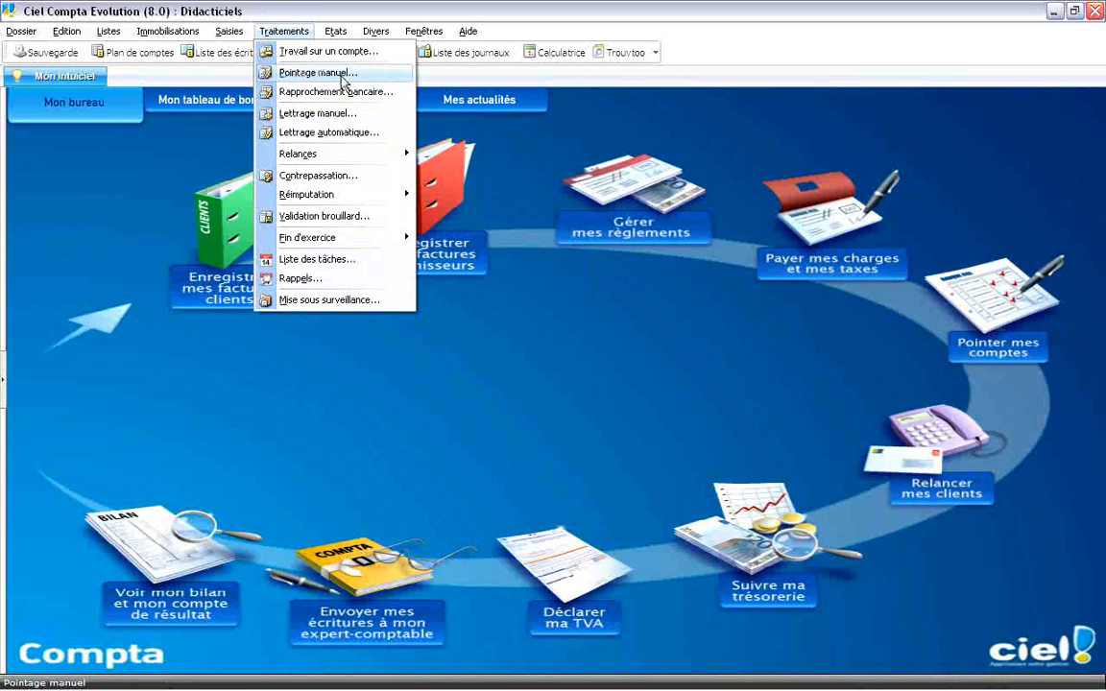
left_click(342, 77)
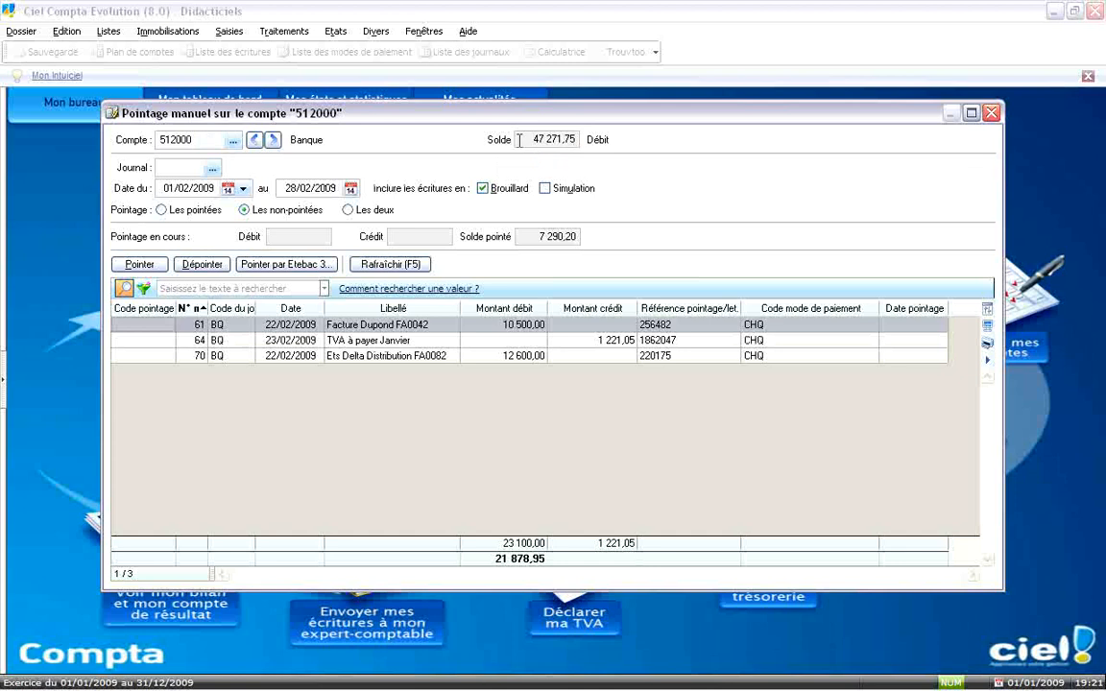
Filter the entries by the BQ (Banque) journal and switch the filter to the AN (A-nouveaux) journal
left_click(182, 167)
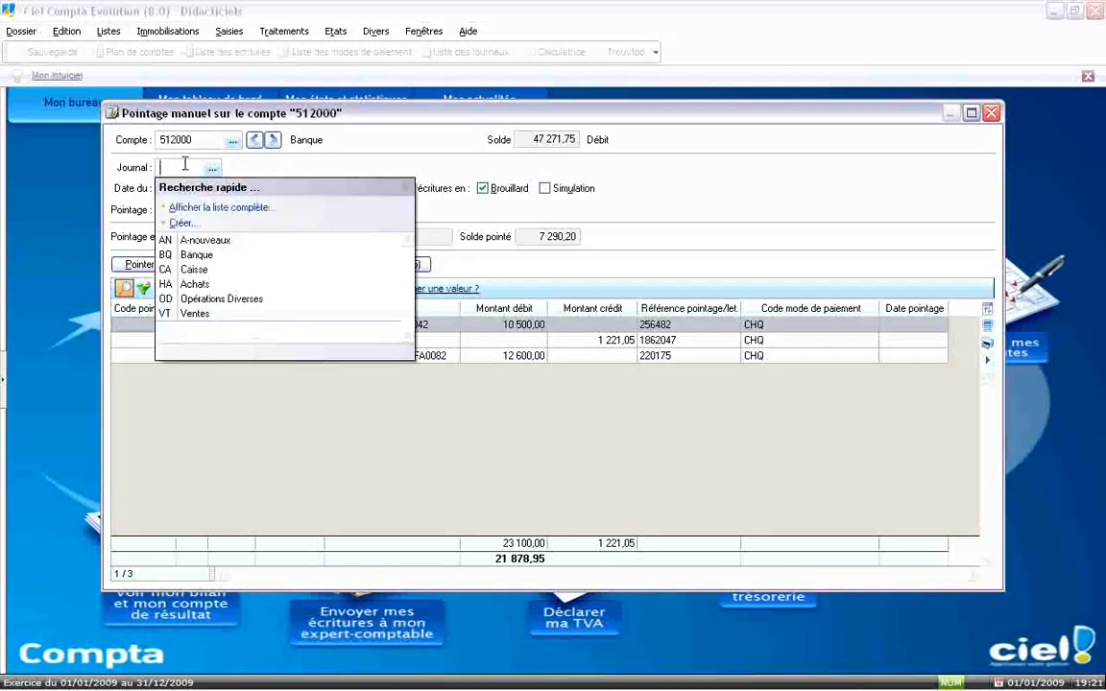
left_click(196, 255)
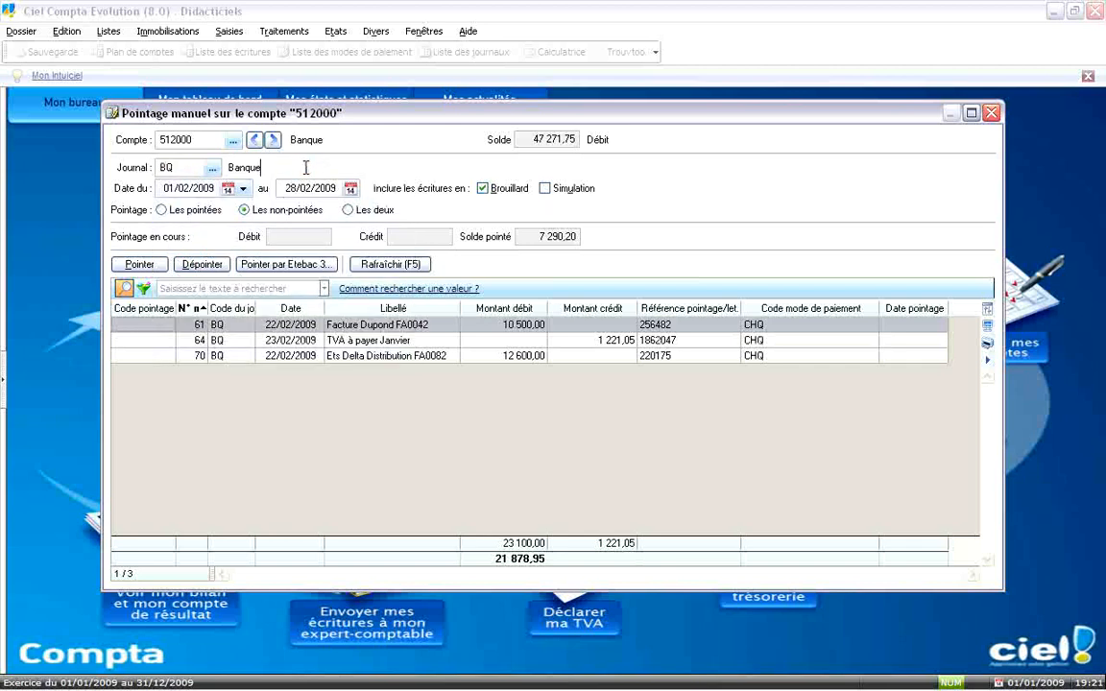
left_click(212, 168)
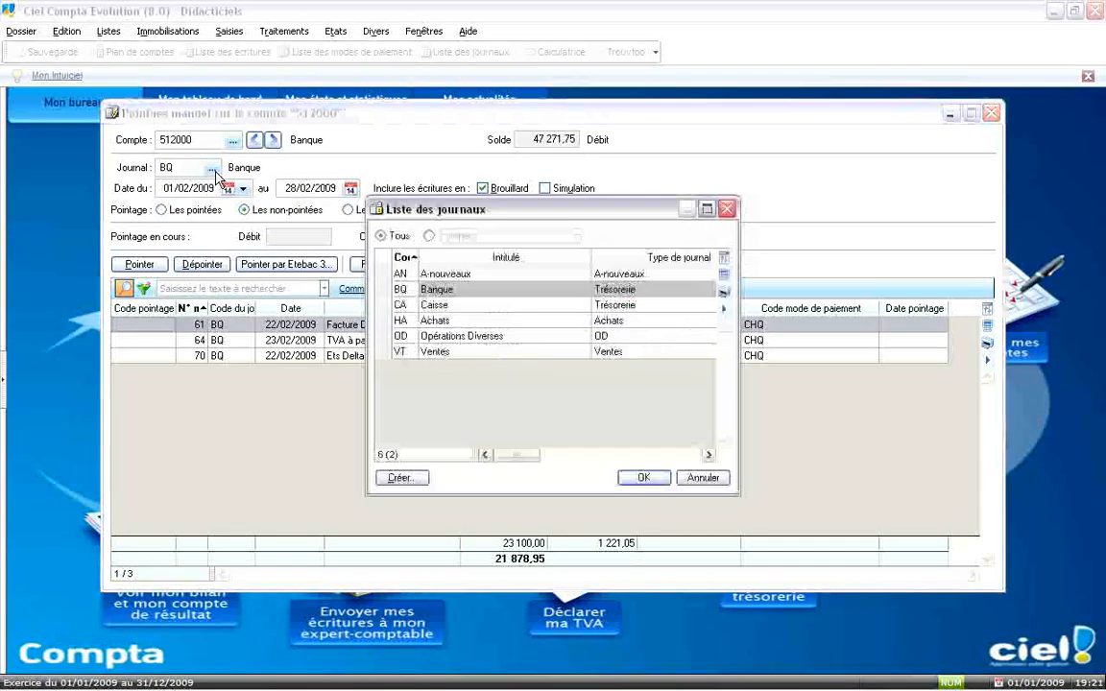
double_click(436, 274)
Display only the reconciled entries (Les pointées) of the AN journal dated from 01/01/2009
left_click(182, 212)
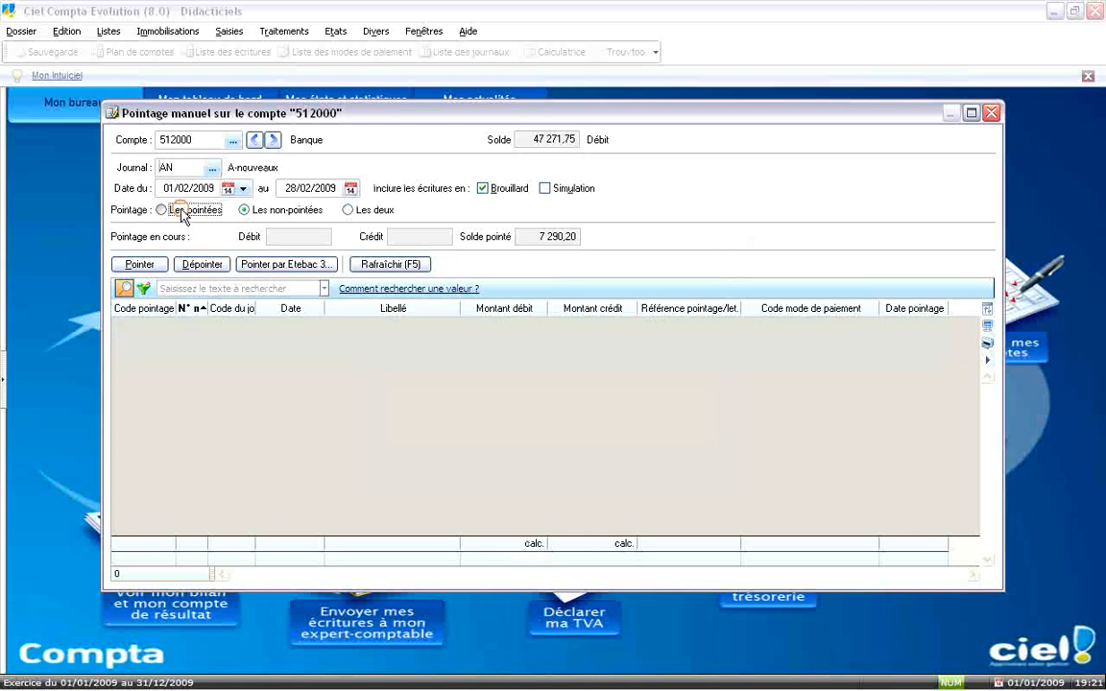
left_click_drag(161, 188, 260, 200)
type("01/01/2009")
key("Tab")
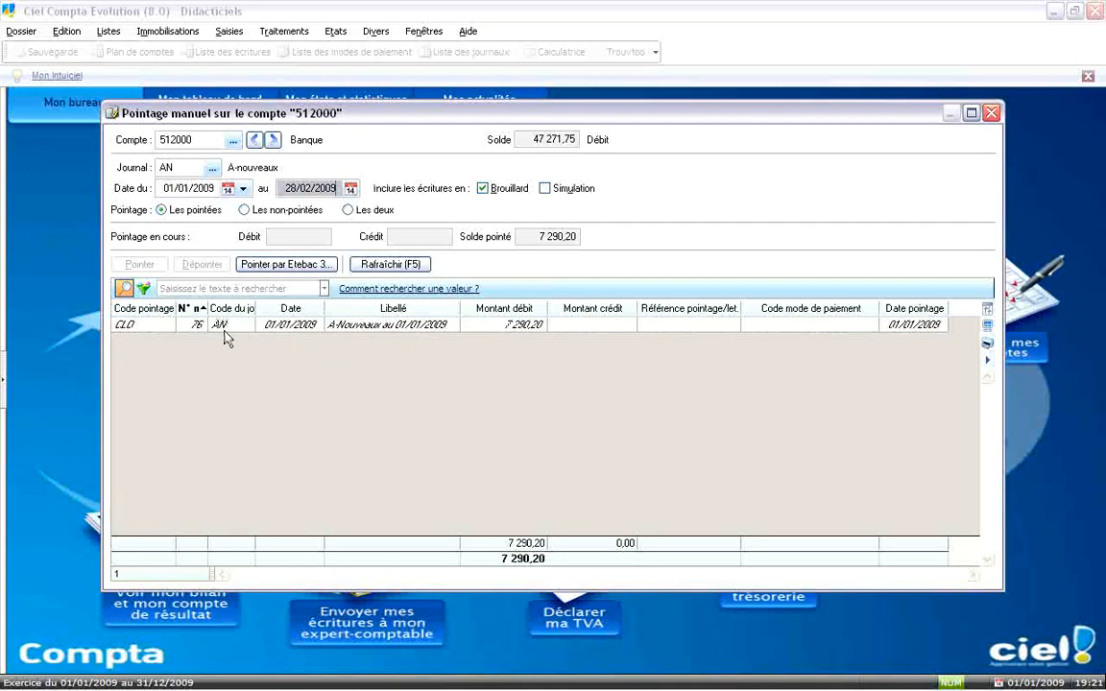
Clear the journal filter and set the start date to 01/02/2009
left_click(196, 168)
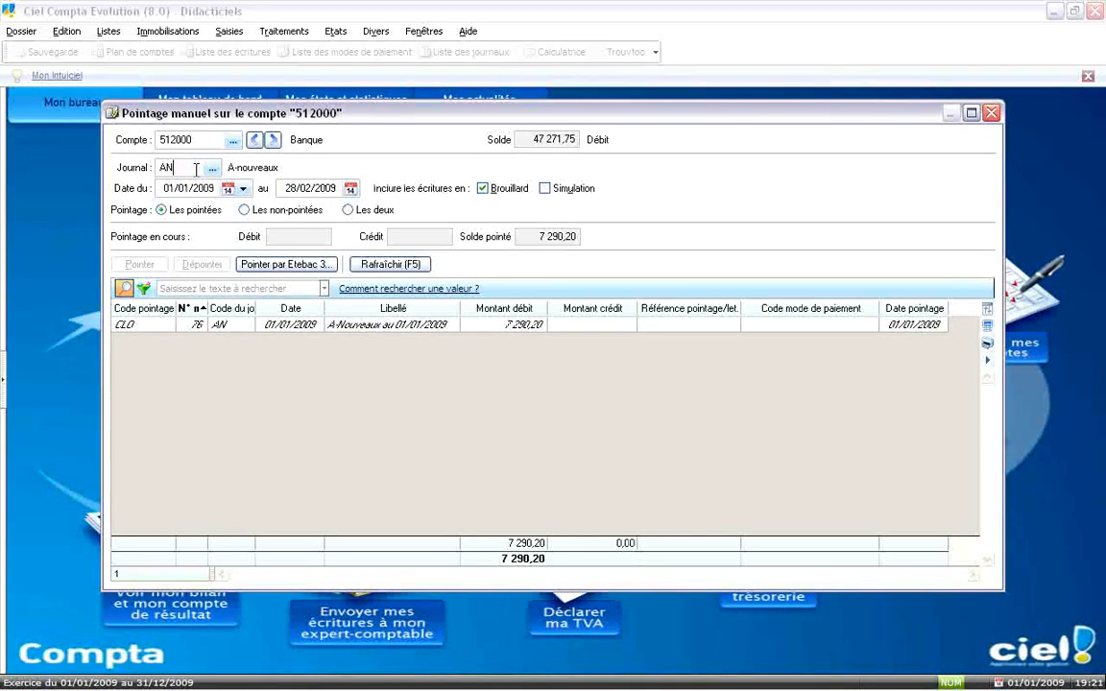
key("BackSpace")
key("BackSpace")
key("Tab")
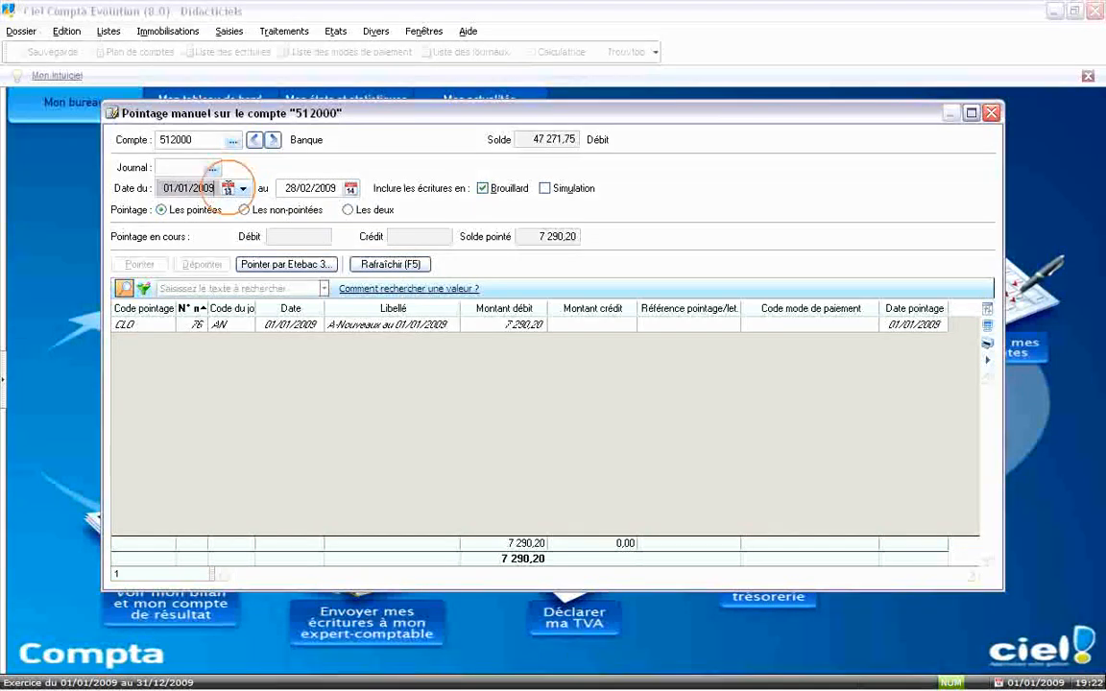
type("0102")
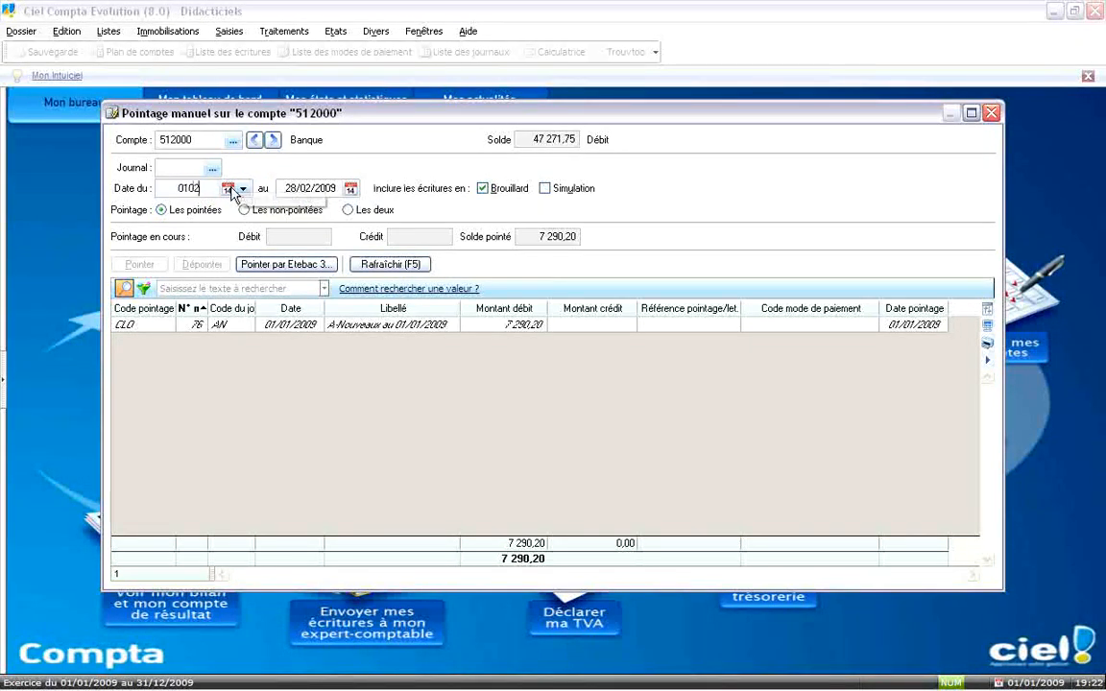
key("Tab")
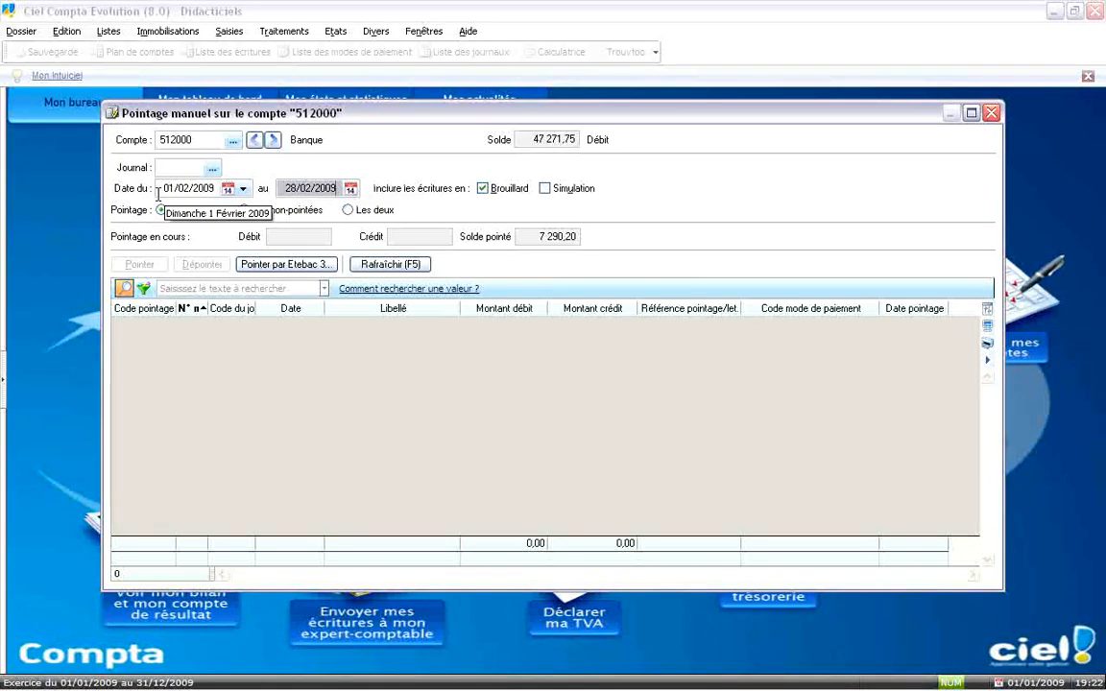
Toggle the inclusion of Brouillard entries and compare the Les non-pointées, Les pointées and Les deux displays
left_click(485, 190)
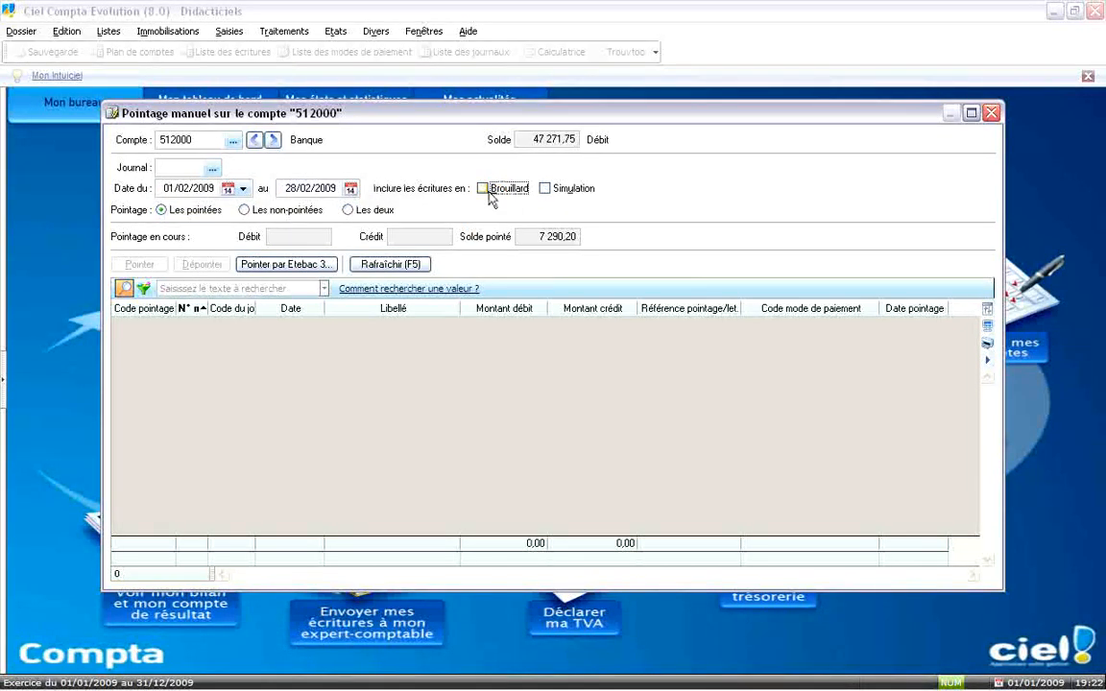
left_click(251, 209)
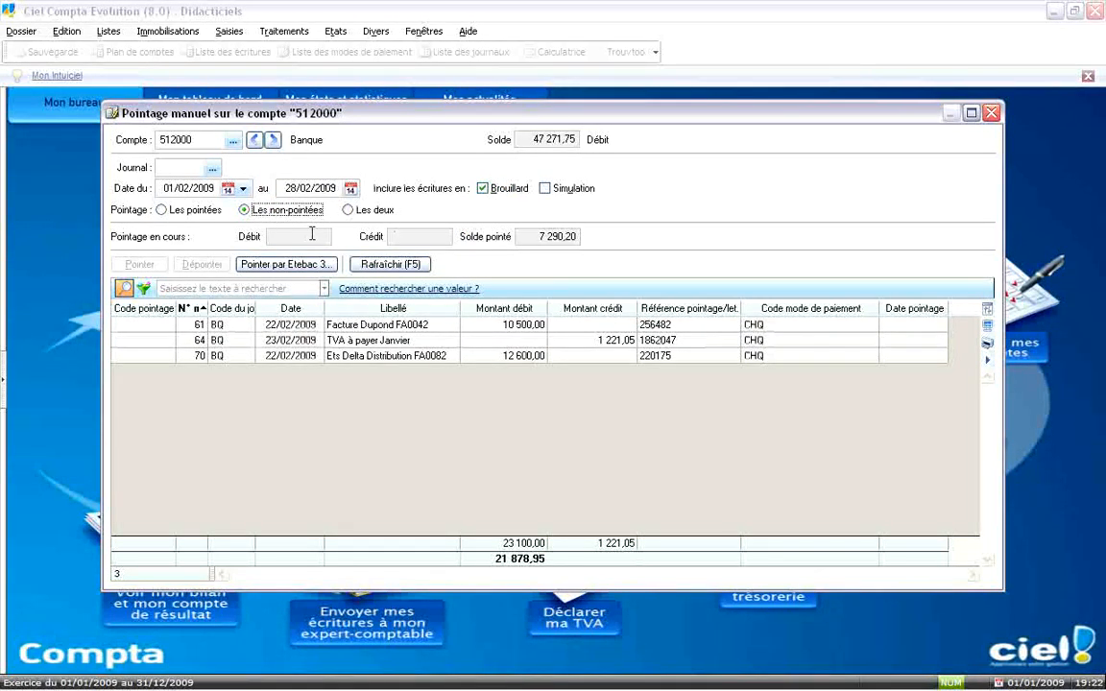
left_click(161, 211)
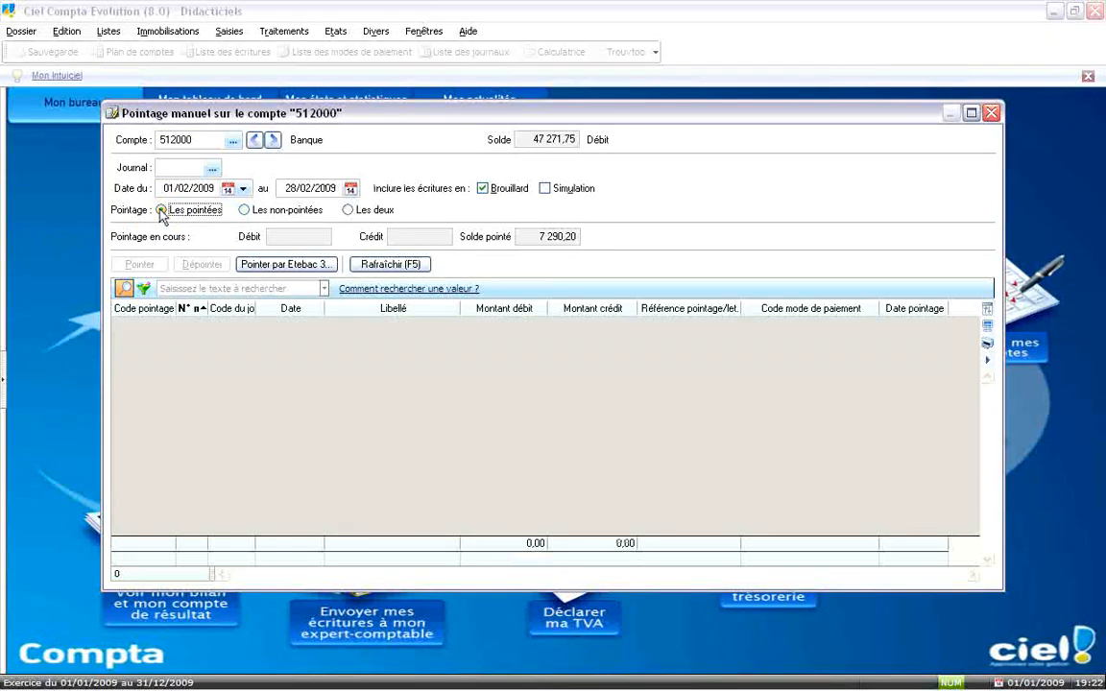
left_click(243, 210)
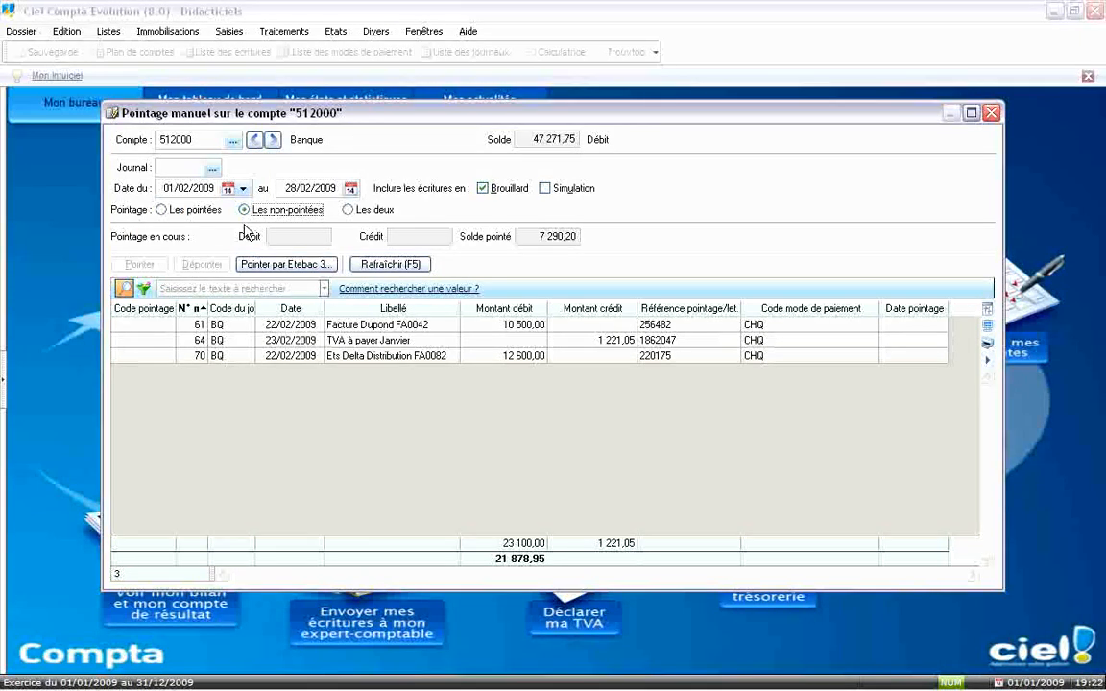
left_click(349, 210)
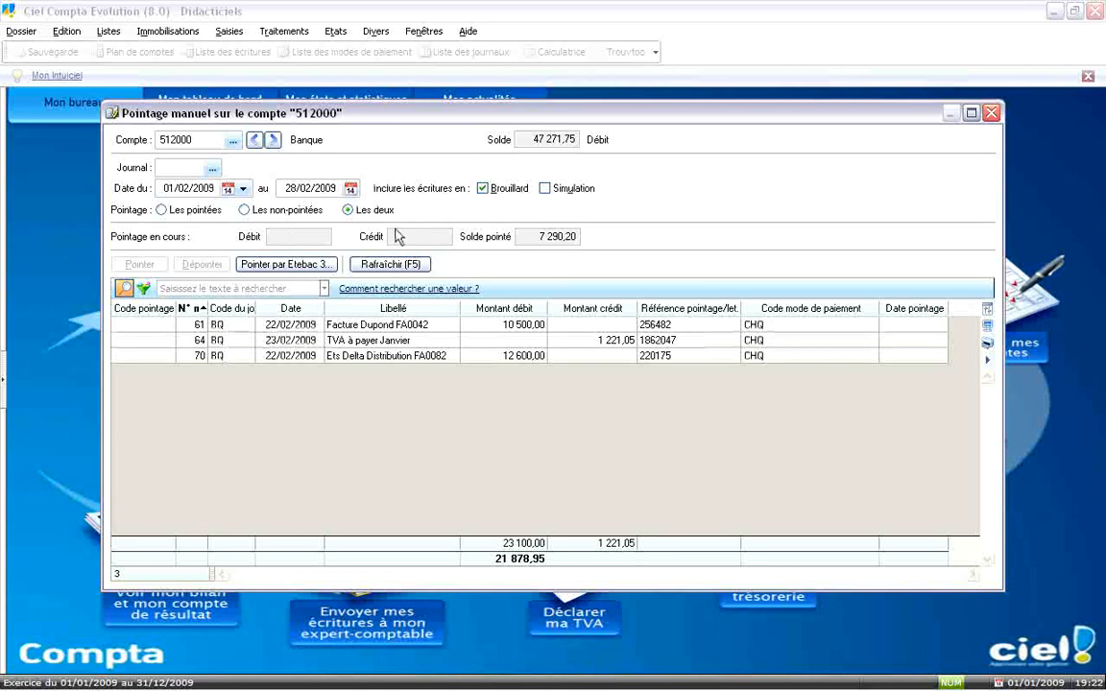
Set the start date to 01/01/2009 and display only Les pointées to examine what makes up the reconciled balance
left_click(540, 237)
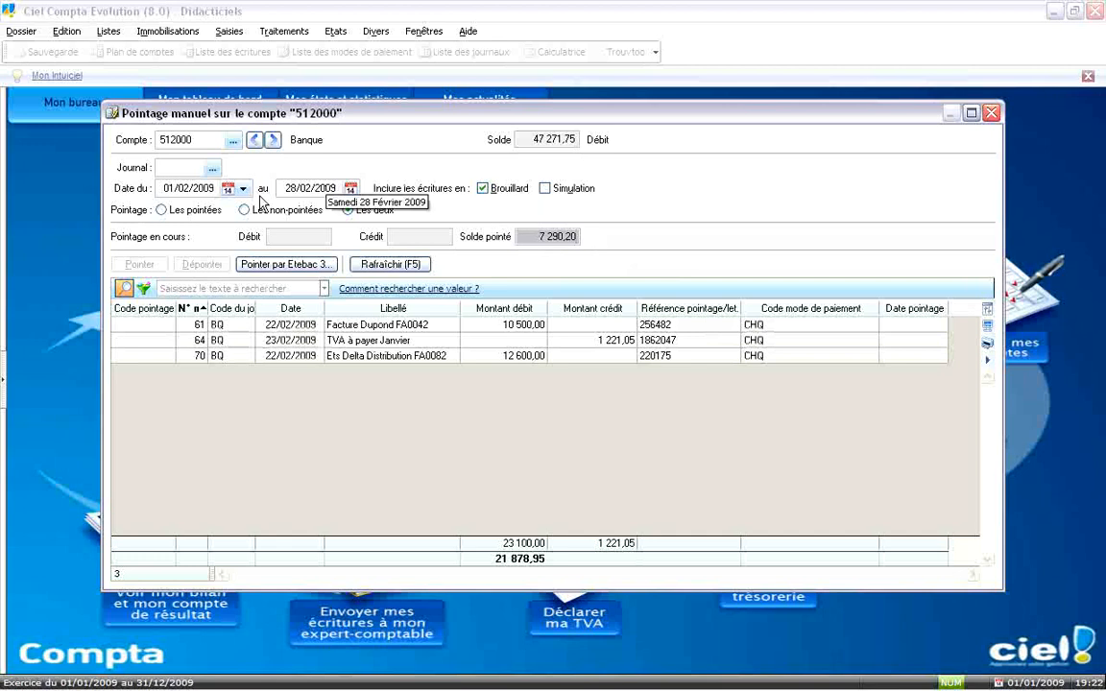
left_click(161, 188)
type("01012009")
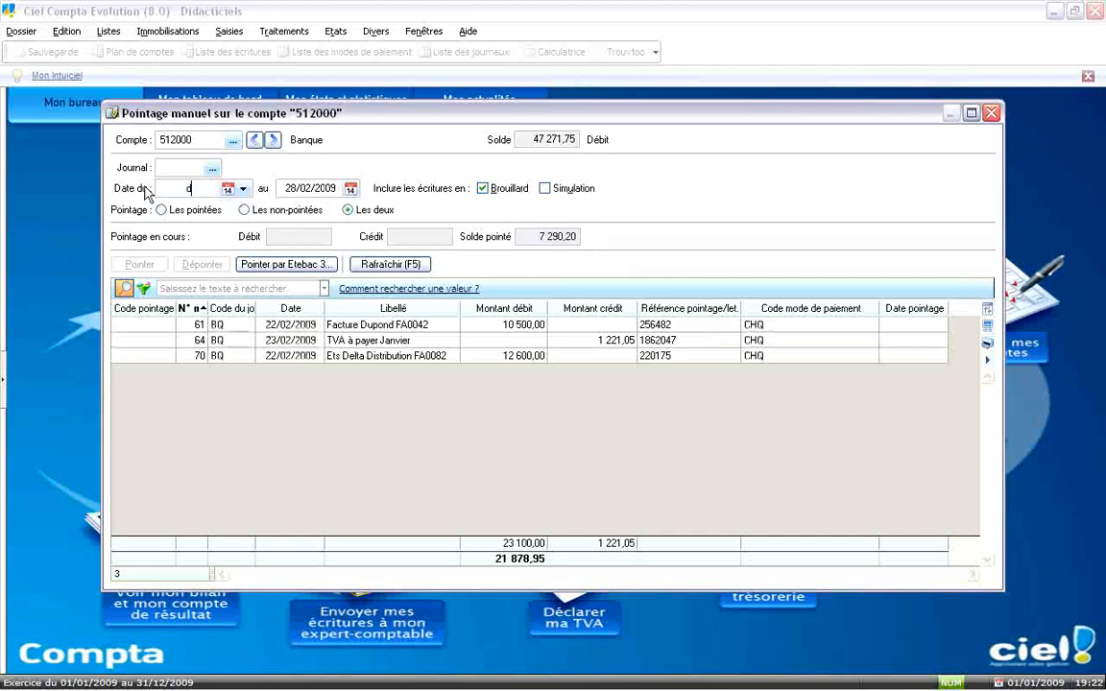
key("Tab")
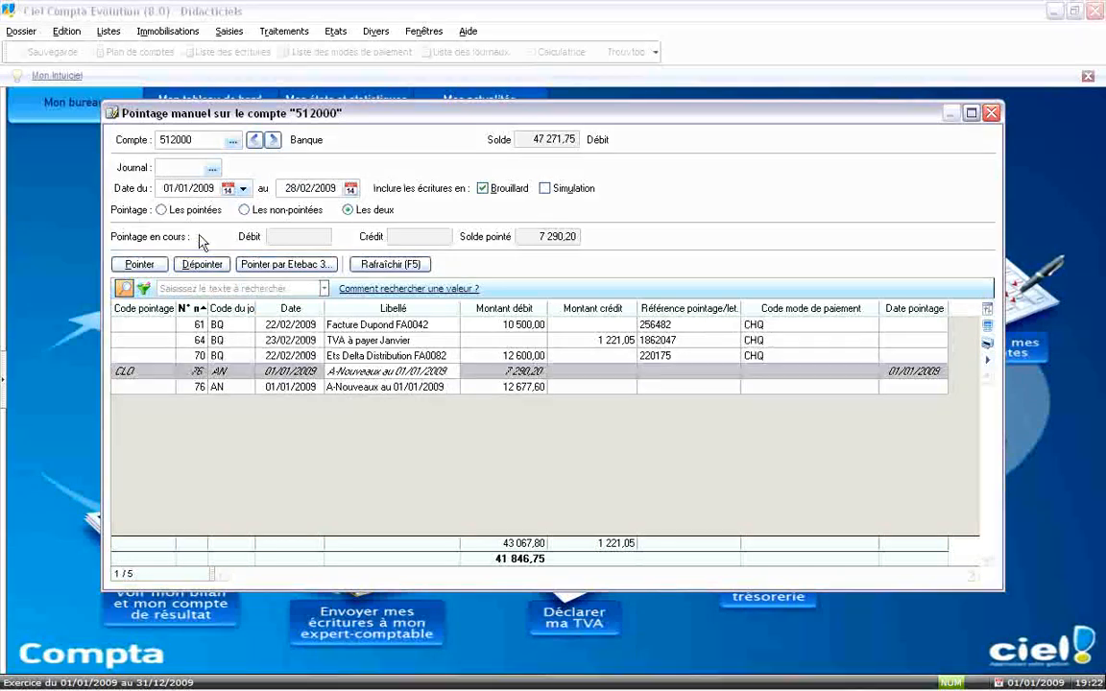
left_click(178, 210)
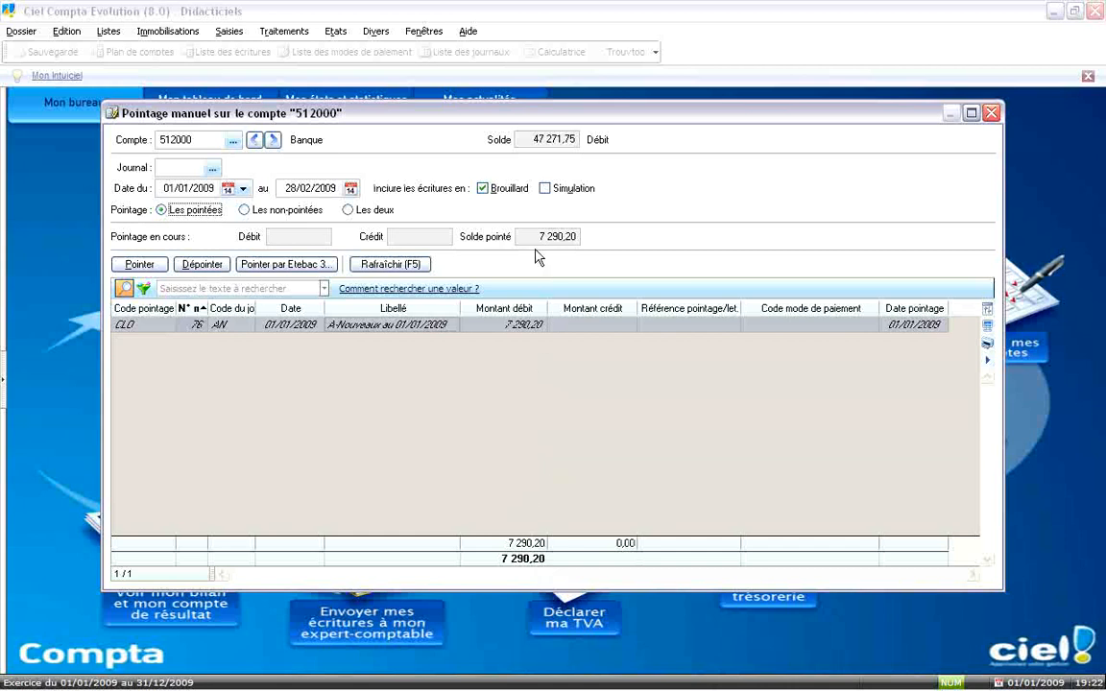
Set the start date to 01/02/2009 and display only the unreconciled entries (Les non-pointées)
left_click(186, 185)
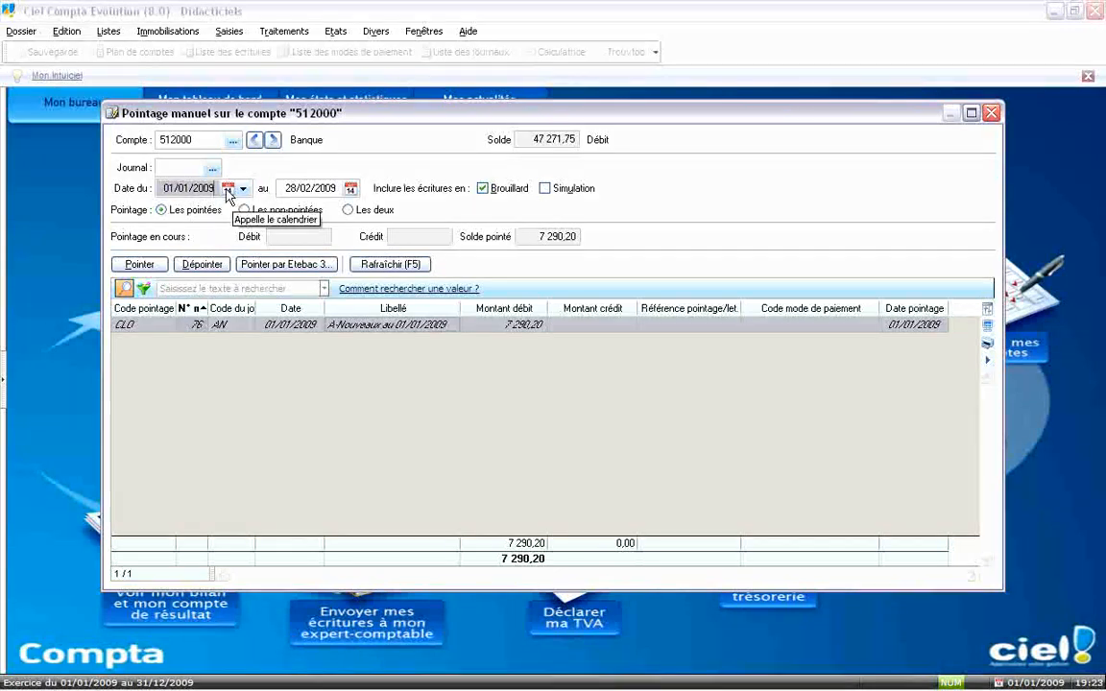
type("0102")
key("Tab")
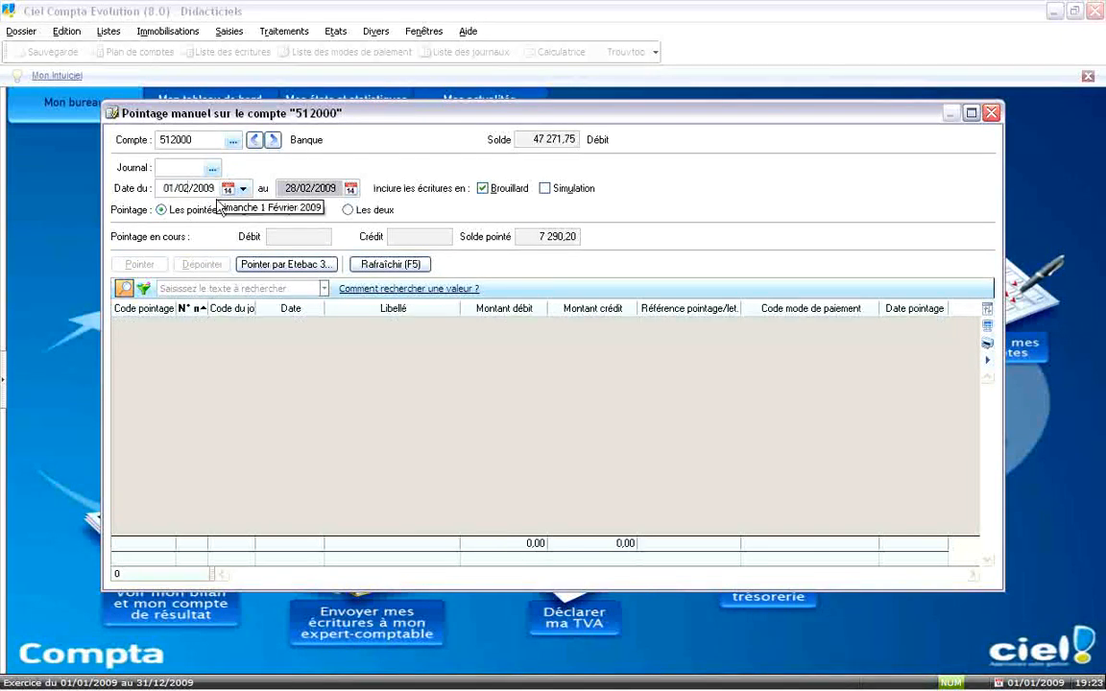
left_click(257, 211)
left_click(384, 480)
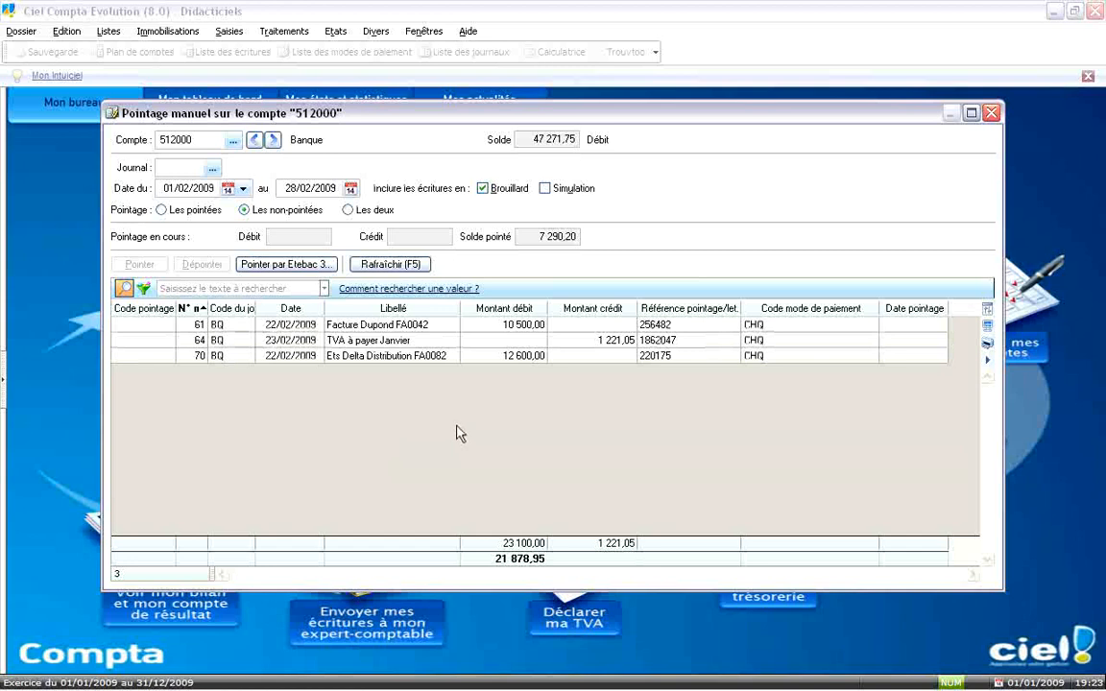
Mark the entries Facture Dupond FA0042, TVA à payer Janvier and Ets Delta Distribution FA0082 as reconciled one by one
left_click(385, 330)
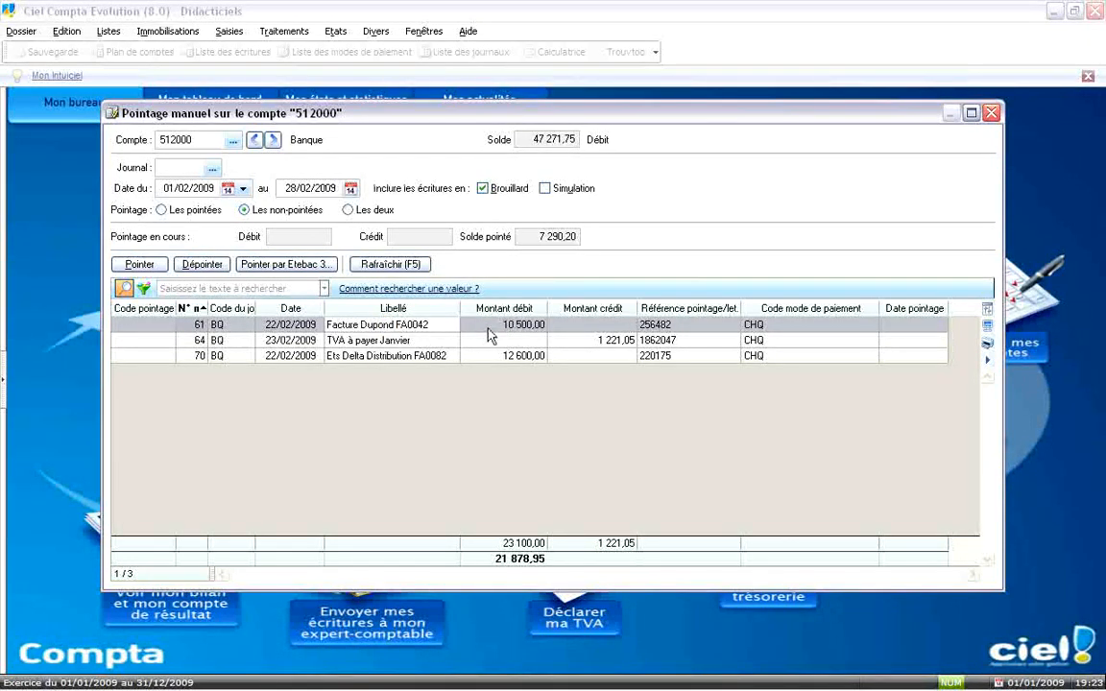
left_click(140, 265)
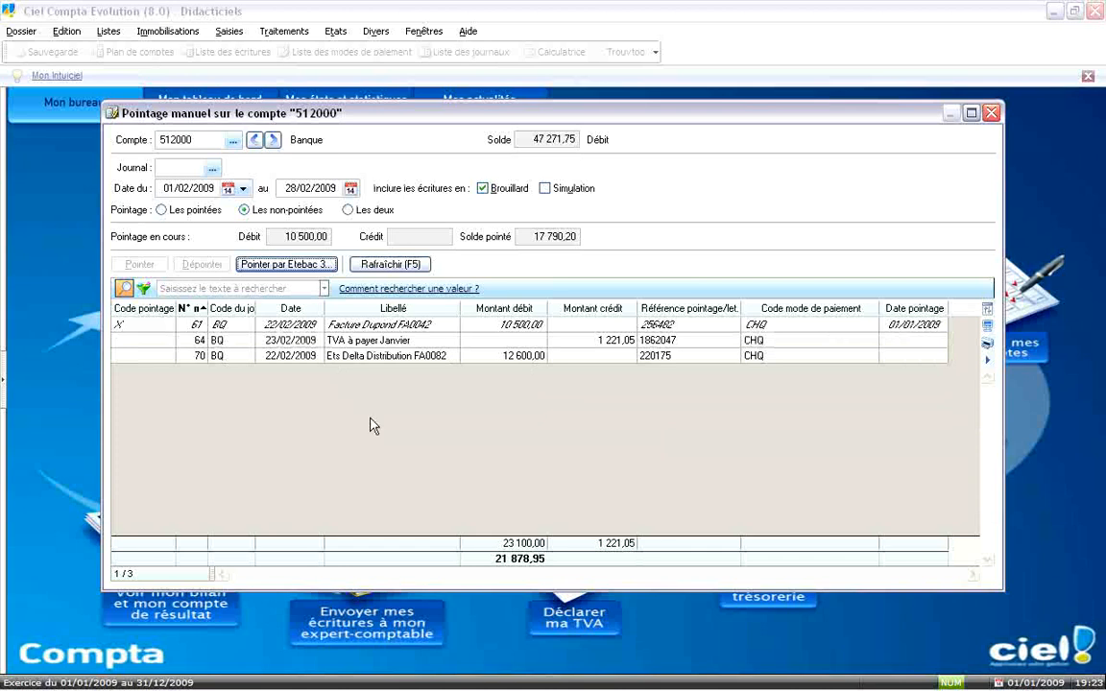
left_click(346, 340)
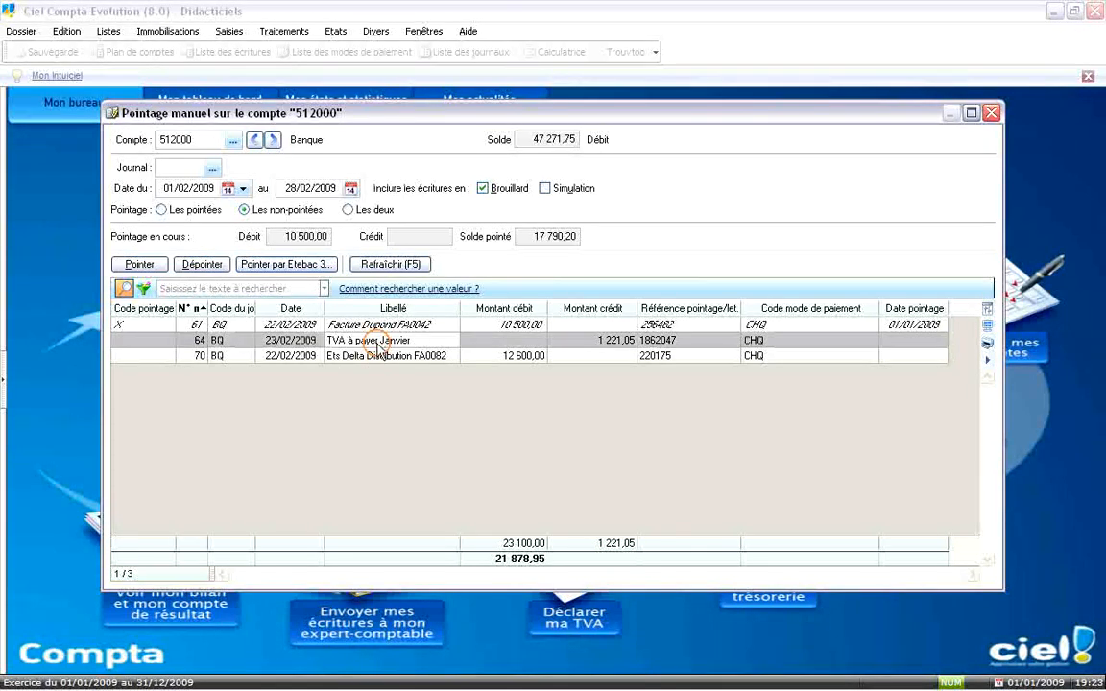
left_click(139, 264)
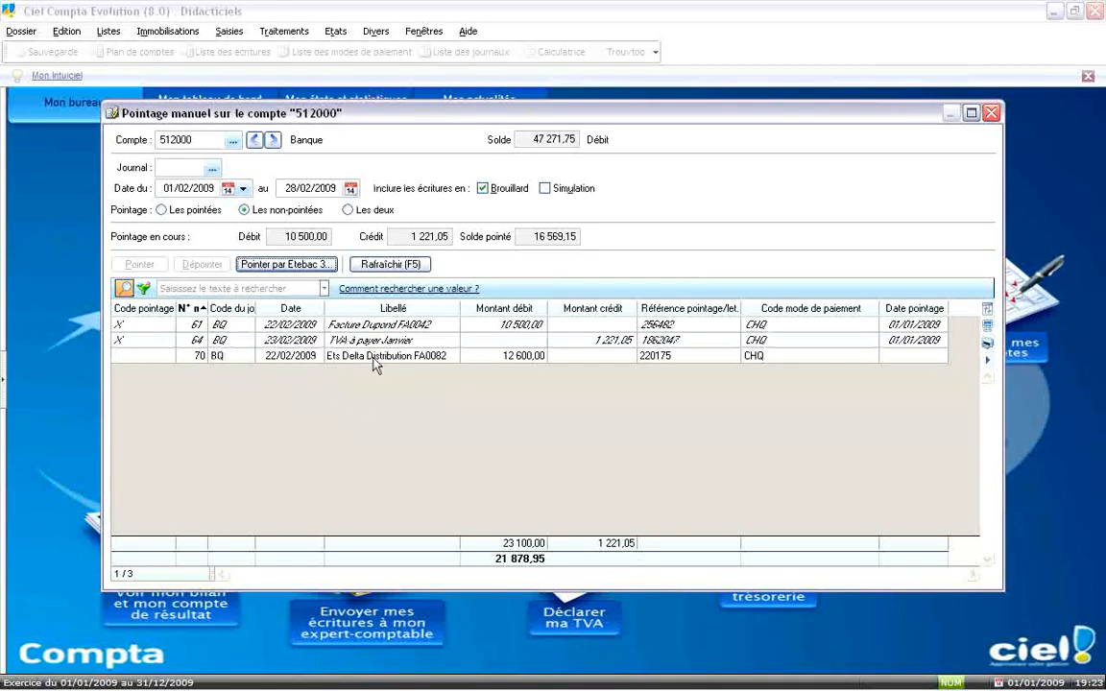
left_click(375, 356)
left_click(139, 264)
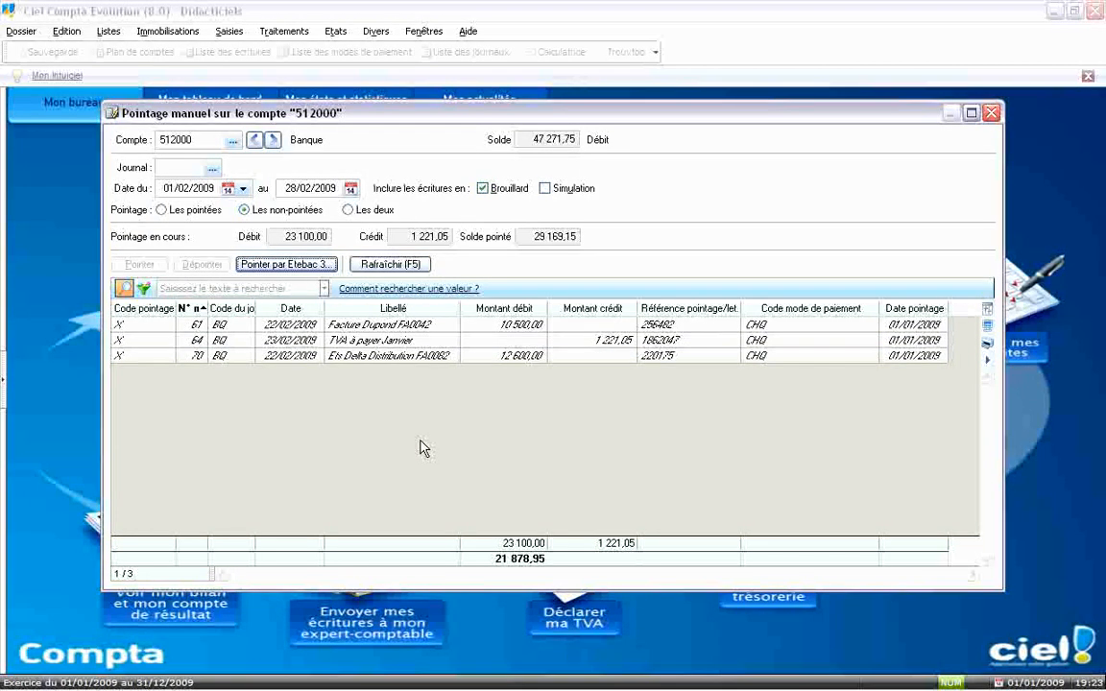
Remove the reconciliation from all three February entries in the Les pointées display and return to Les non-pointées
left_click(165, 211)
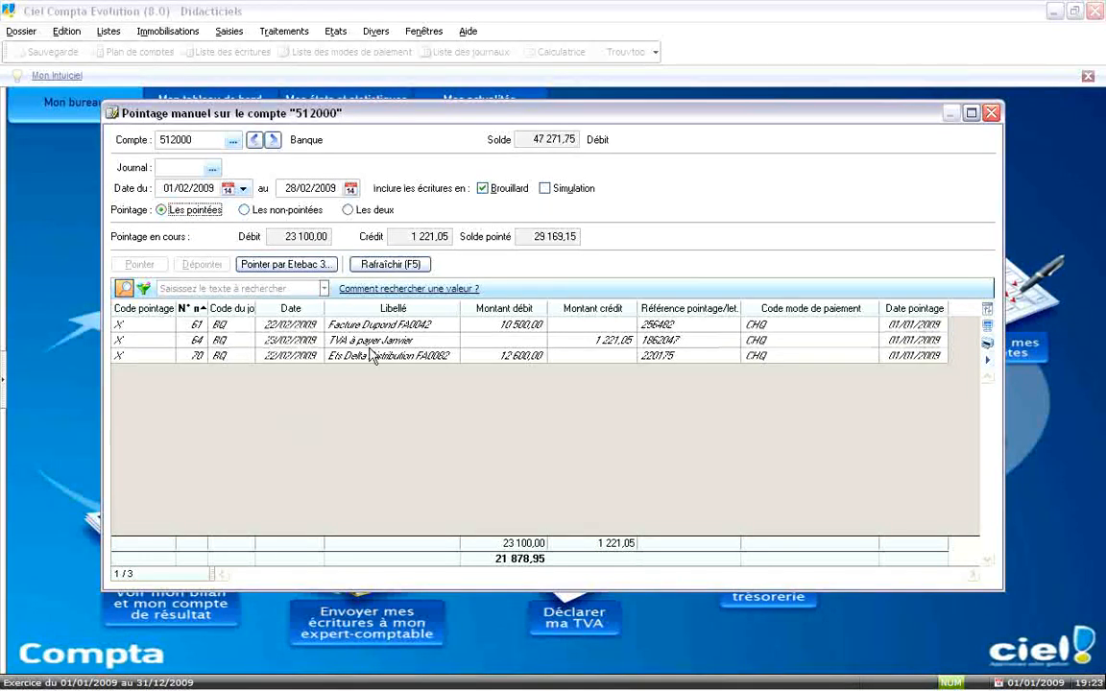
left_click_drag(370, 331, 365, 360)
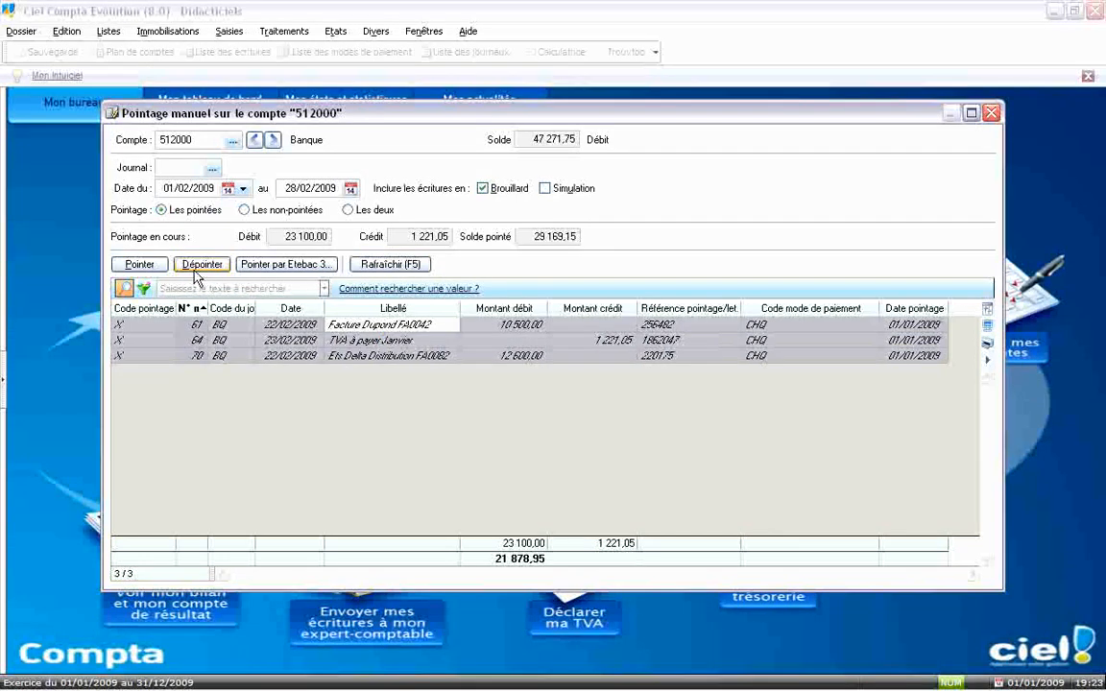
left_click(203, 265)
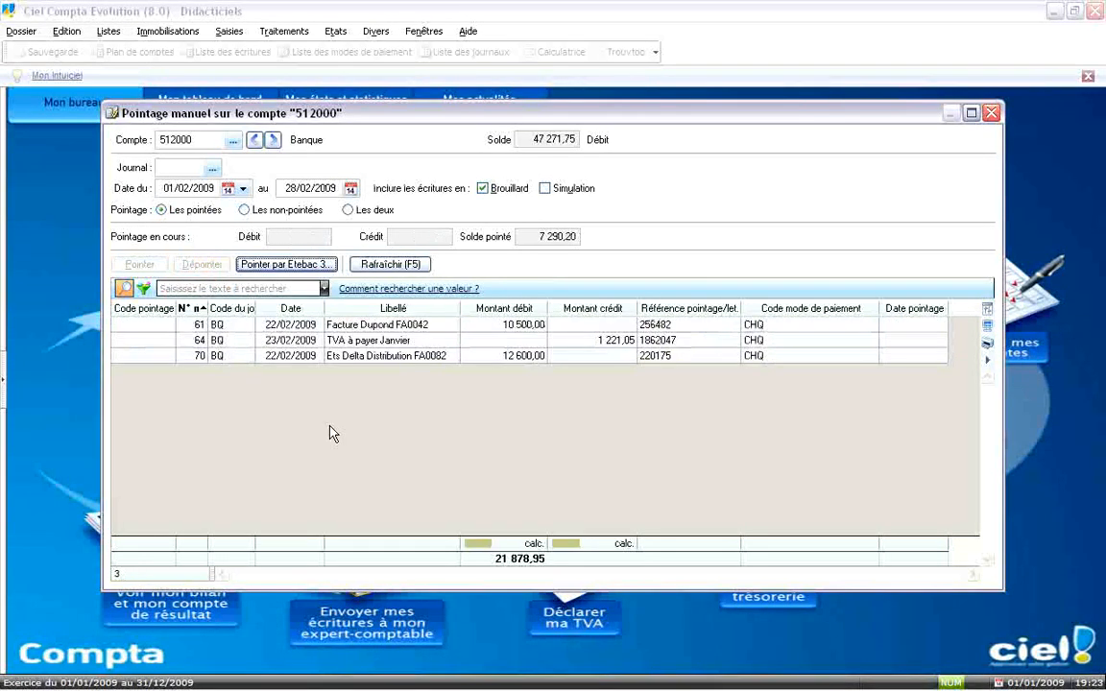
left_click(272, 213)
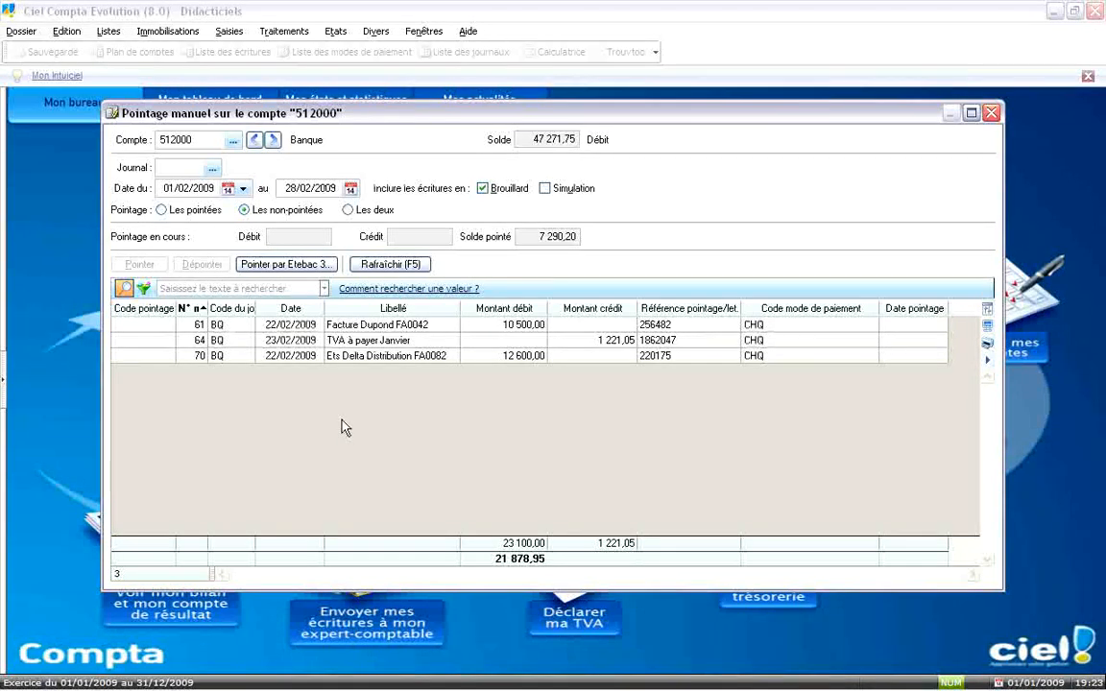
Start the Etebac 3 reconciliation and open Import ETEBAC.TXT in EditPlus to examine its labels, references and amounts, returning to the file selection
left_click(293, 272)
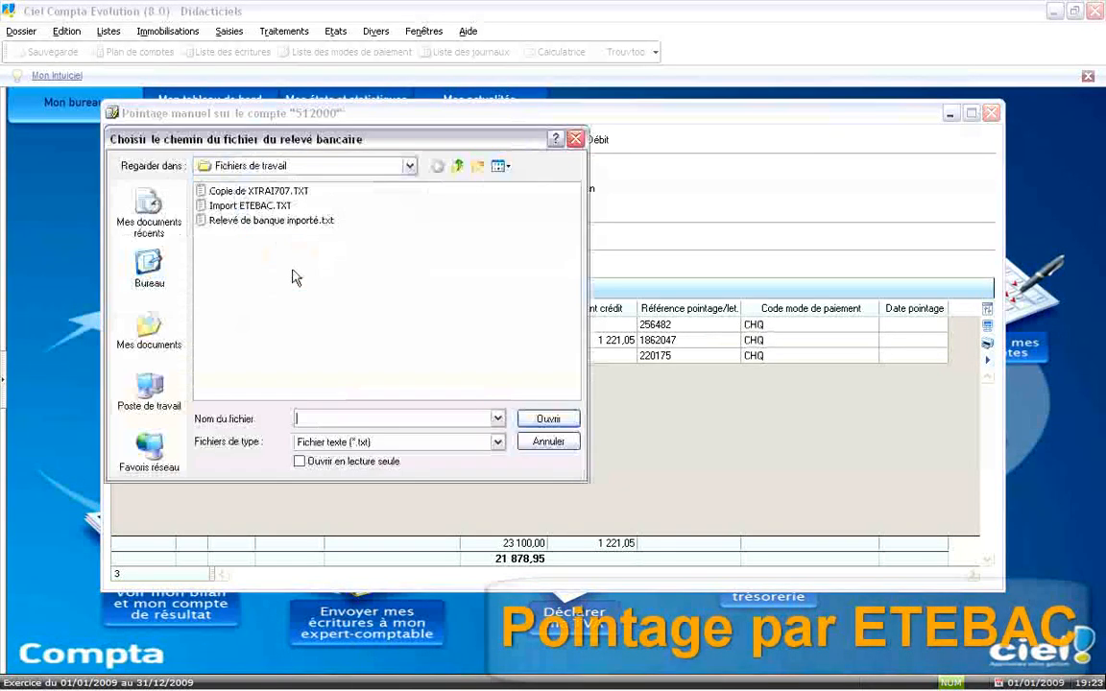
left_click(248, 206)
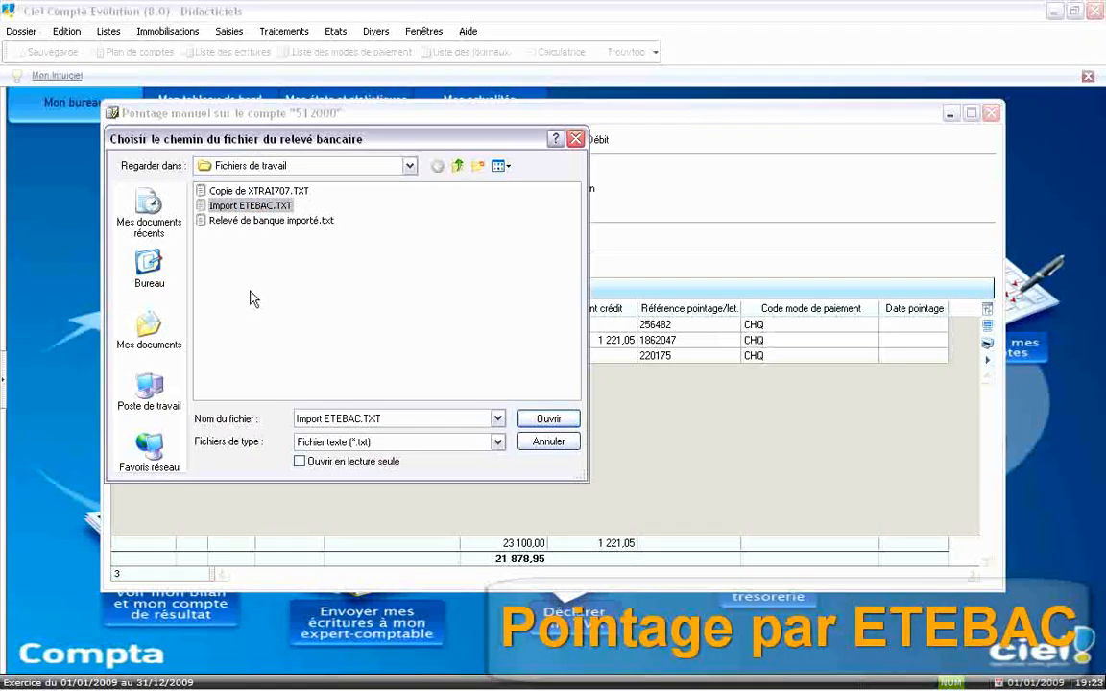
right_click(281, 215)
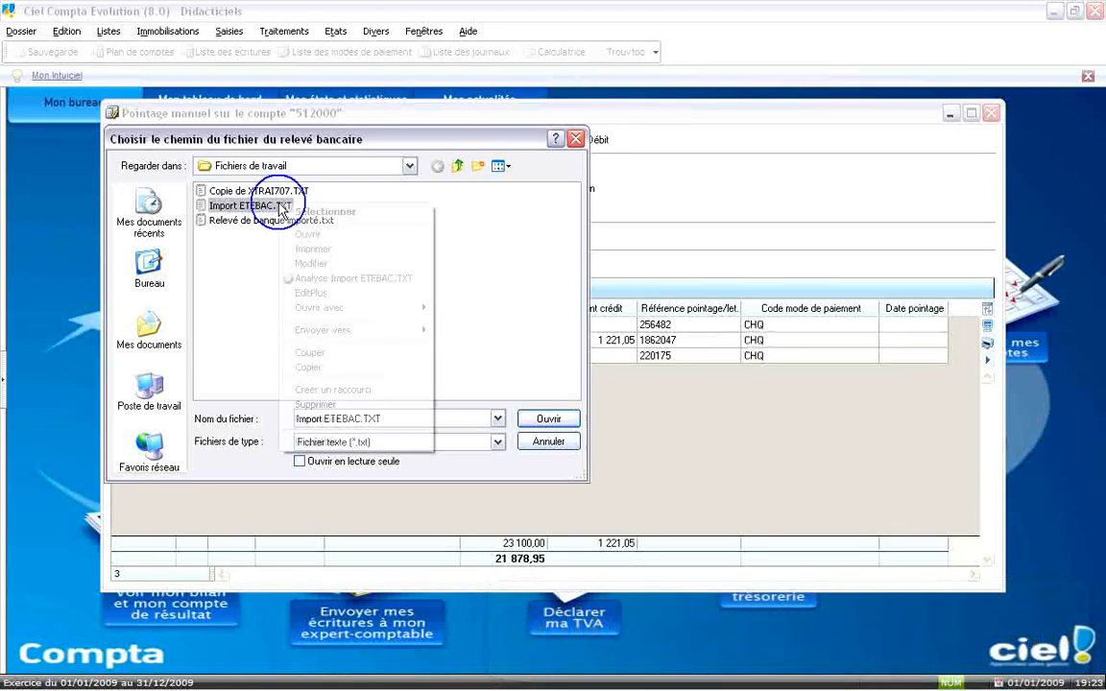
left_click(307, 230)
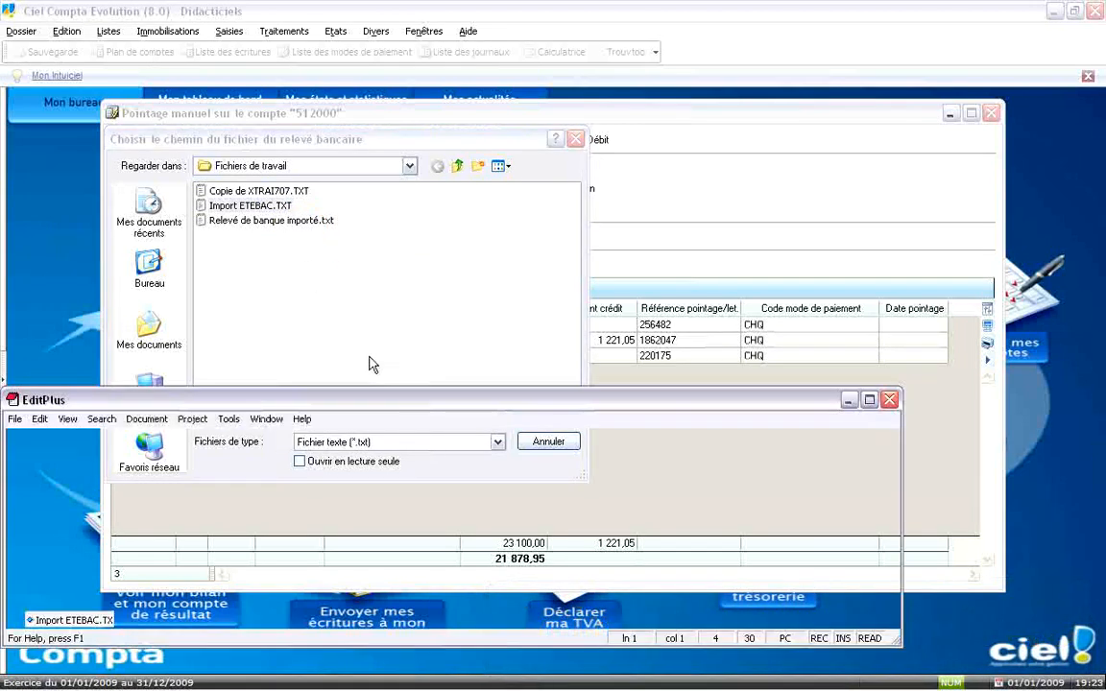
left_click(396, 536)
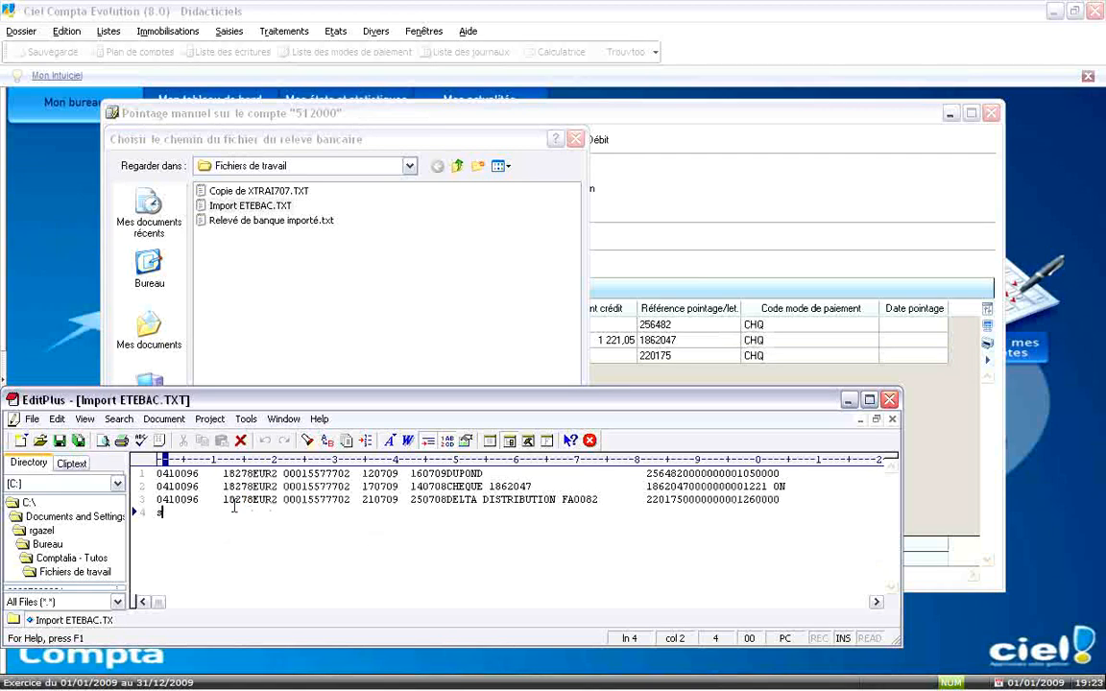
left_click_drag(224, 474, 496, 475)
left_click_drag(647, 473, 684, 474)
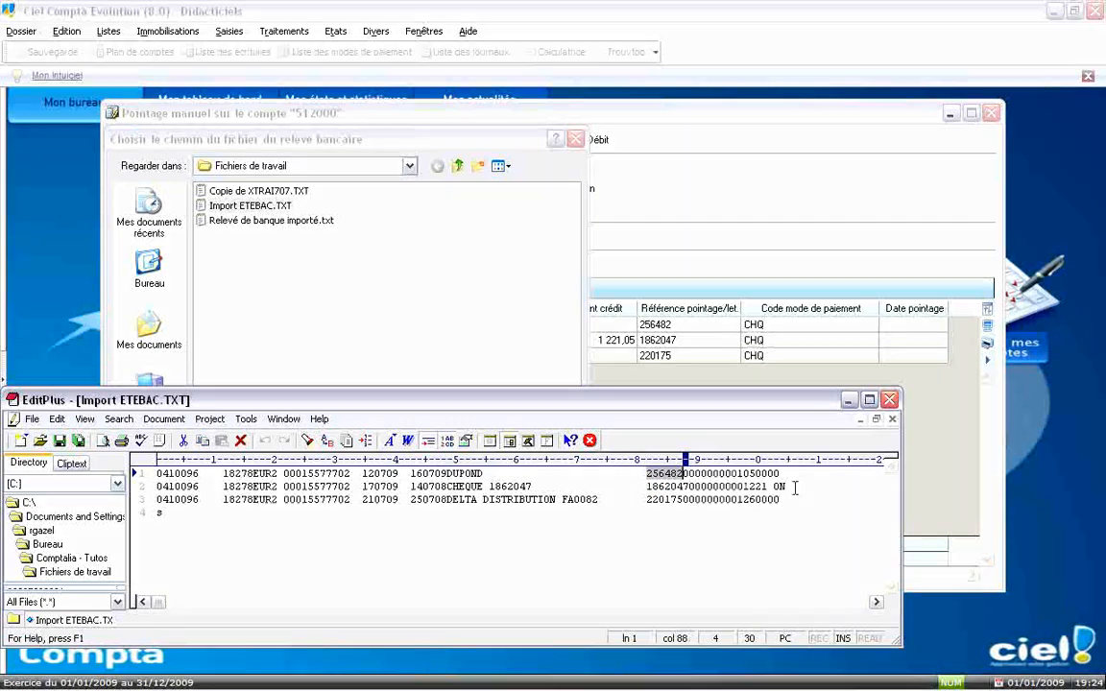
left_click(892, 420)
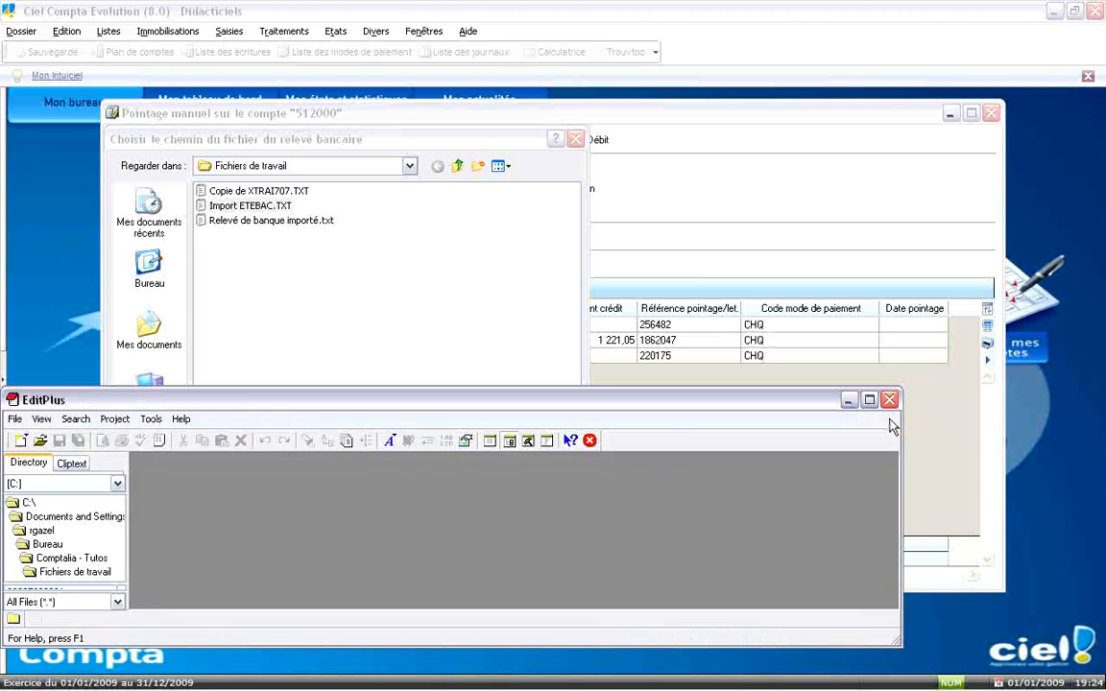
left_click(404, 324)
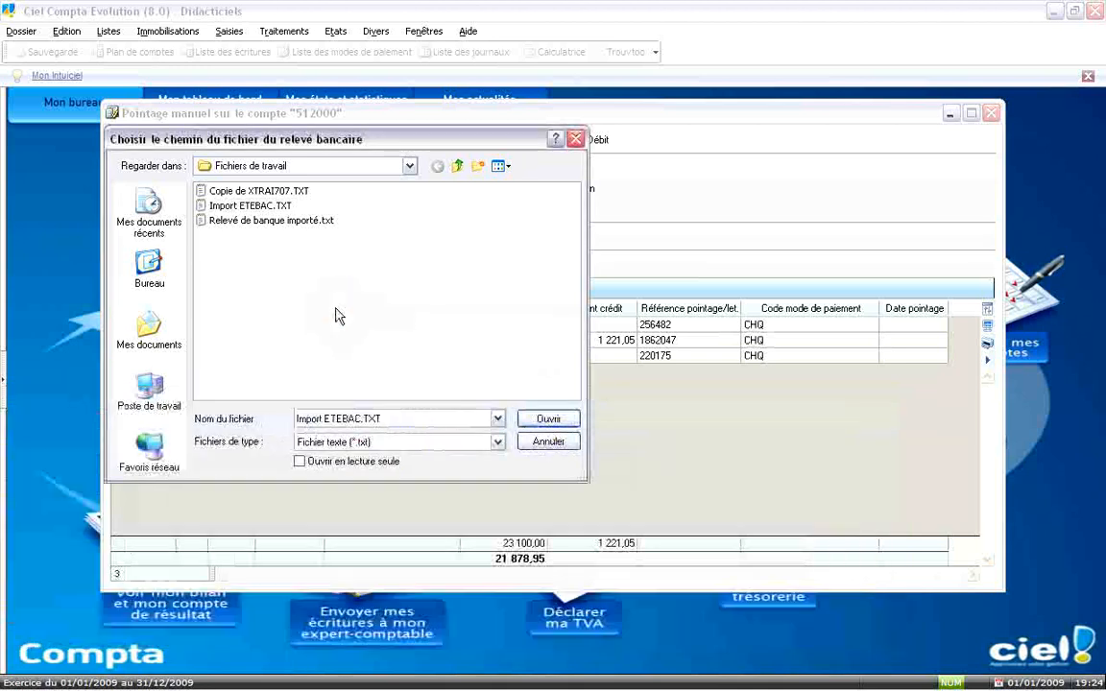
Load Import ETEBAC.TXT as the bank statement file and compare the operations ticked in the ledger and imported statement lists
left_click(261, 206)
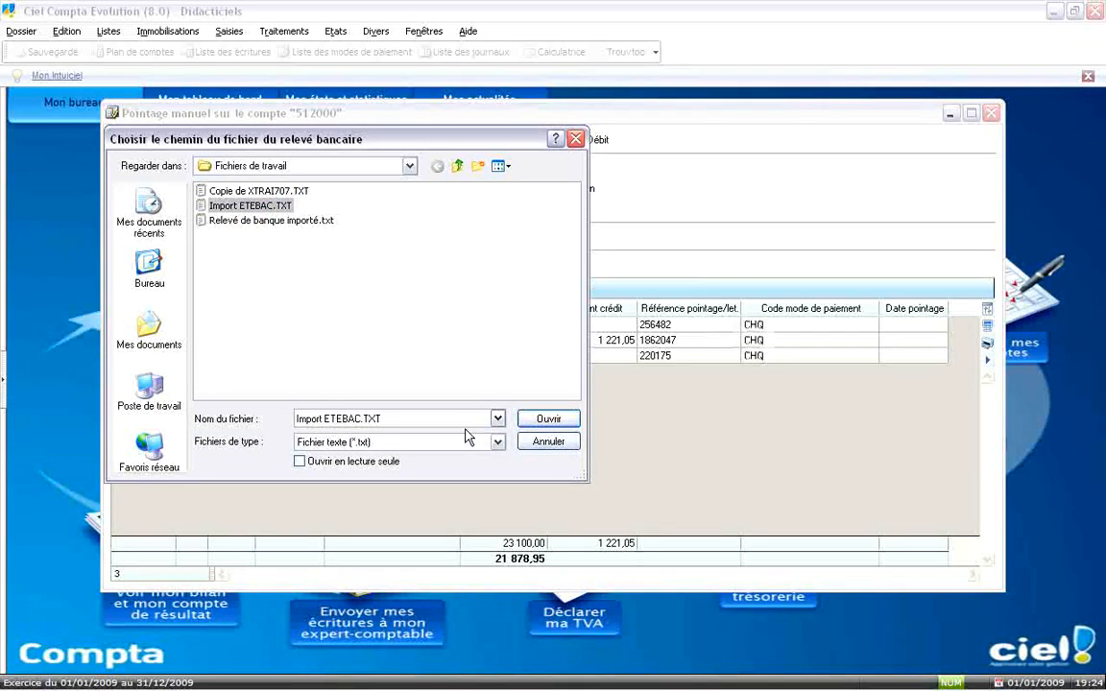
left_click(537, 420)
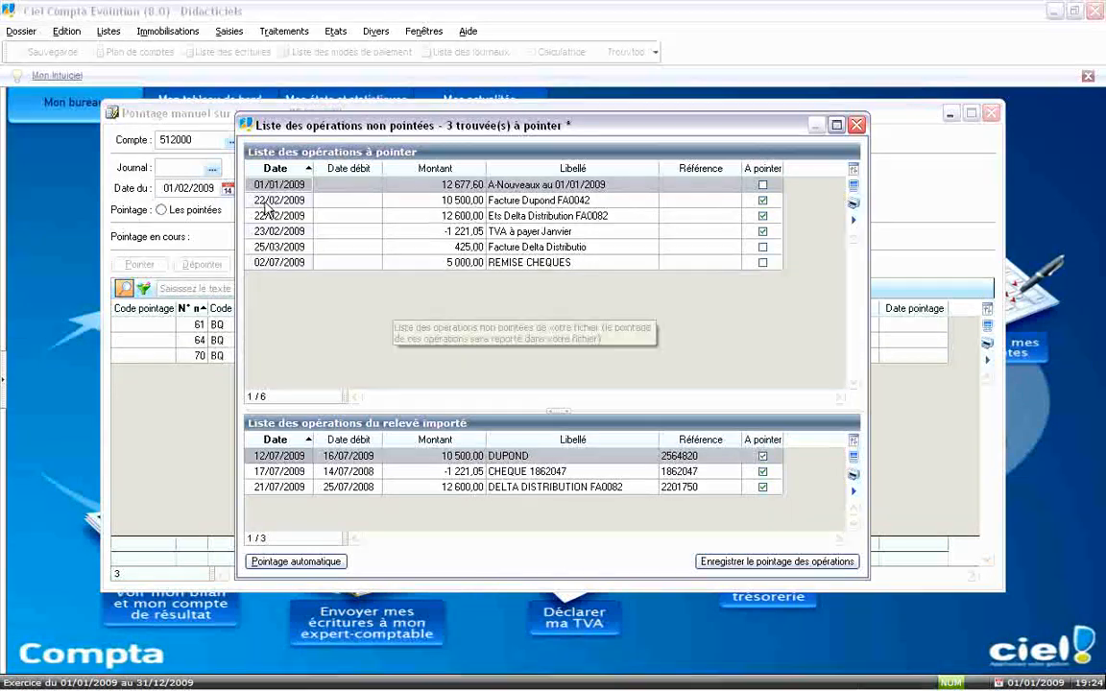
left_click(343, 317)
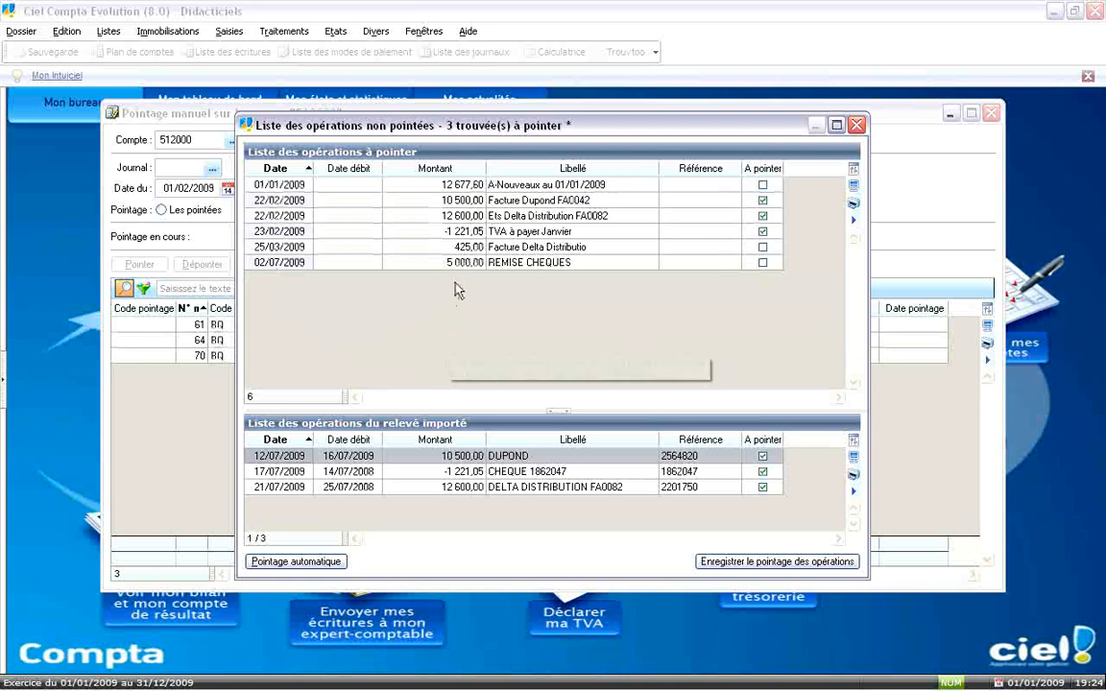
left_click_drag(538, 202, 543, 219)
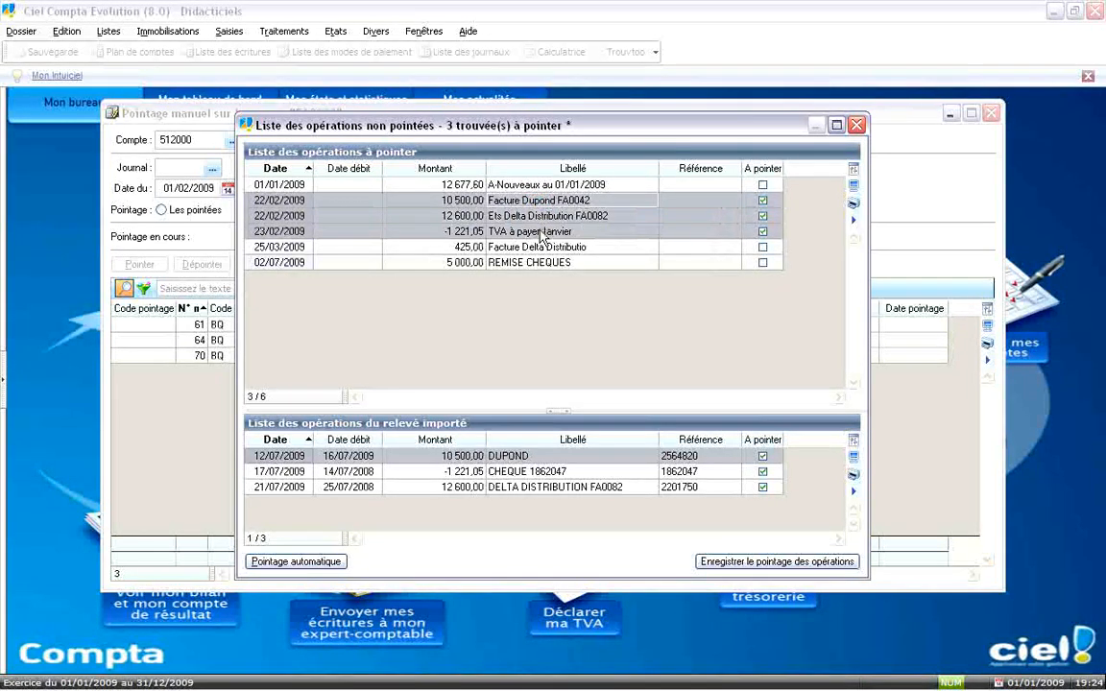
left_click_drag(505, 456, 457, 489)
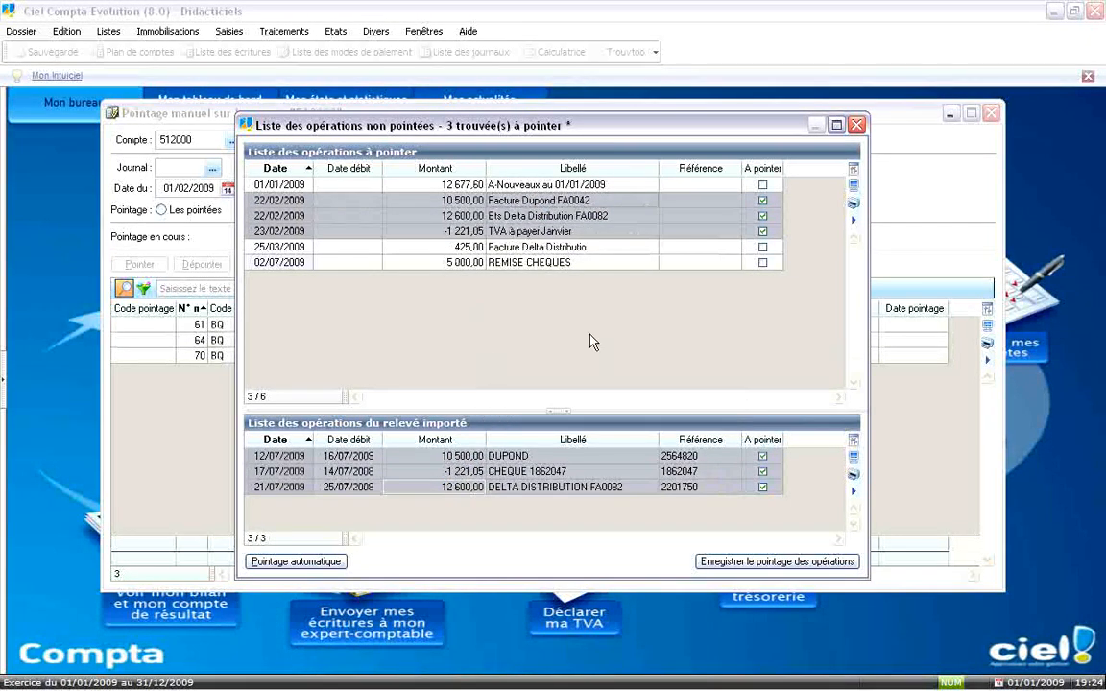
left_click(623, 348)
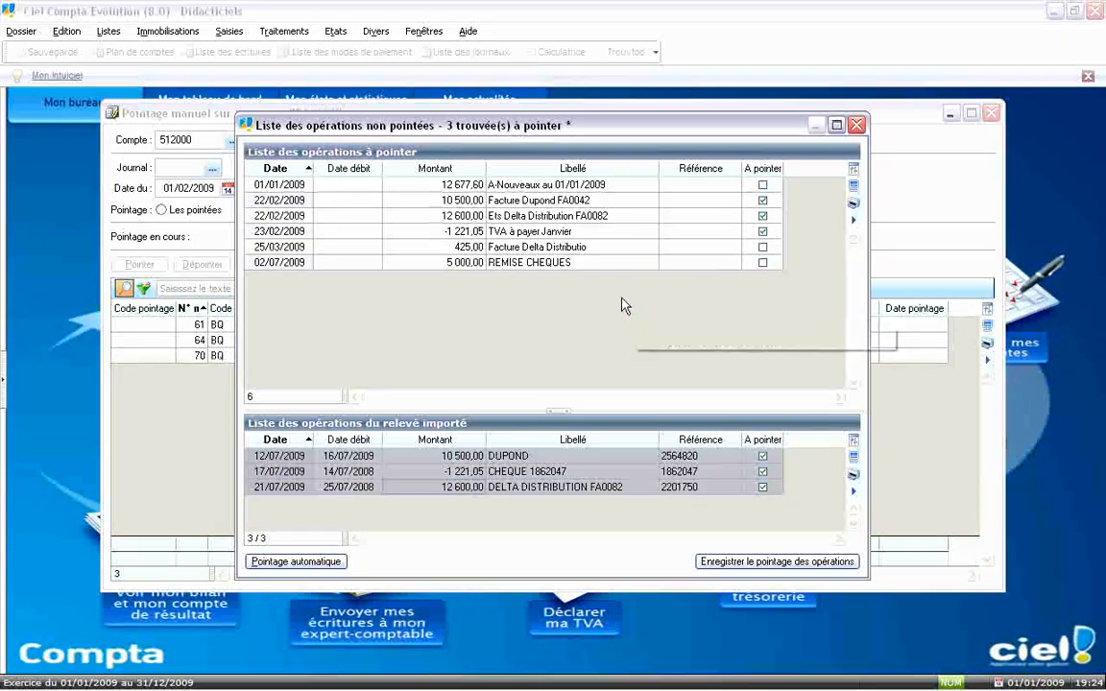
left_click(746, 516)
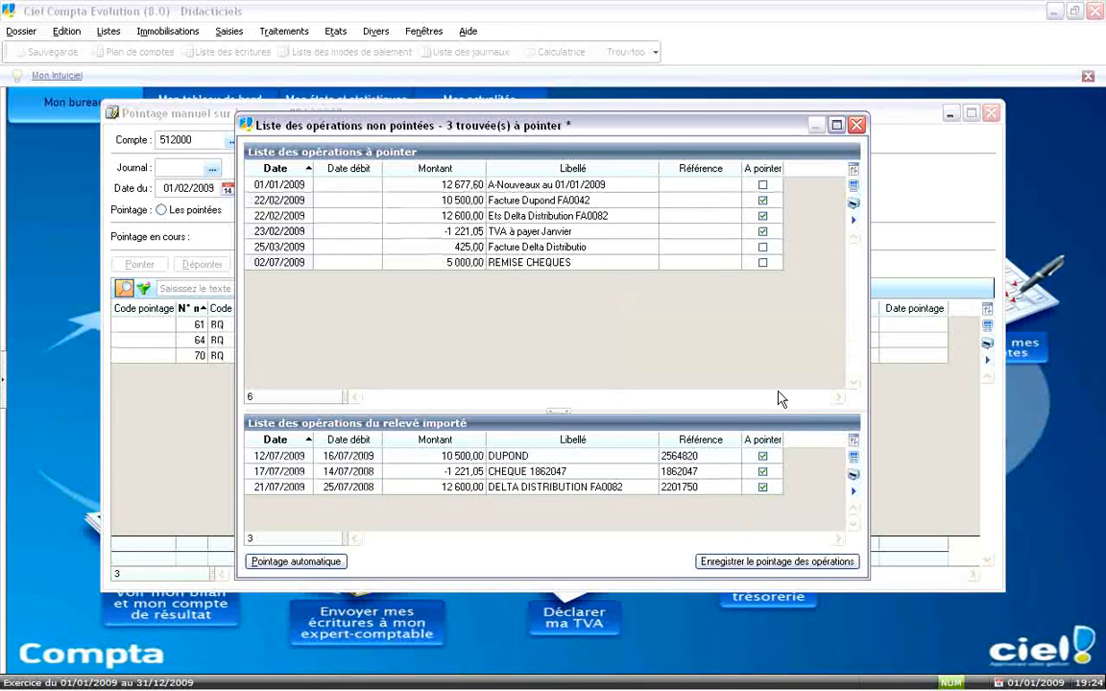
Try unticking and re-ticking Ets Delta Distribution FA0082, DUPOND and CHEQUE 1862047 in the A pointer column
left_click(762, 215)
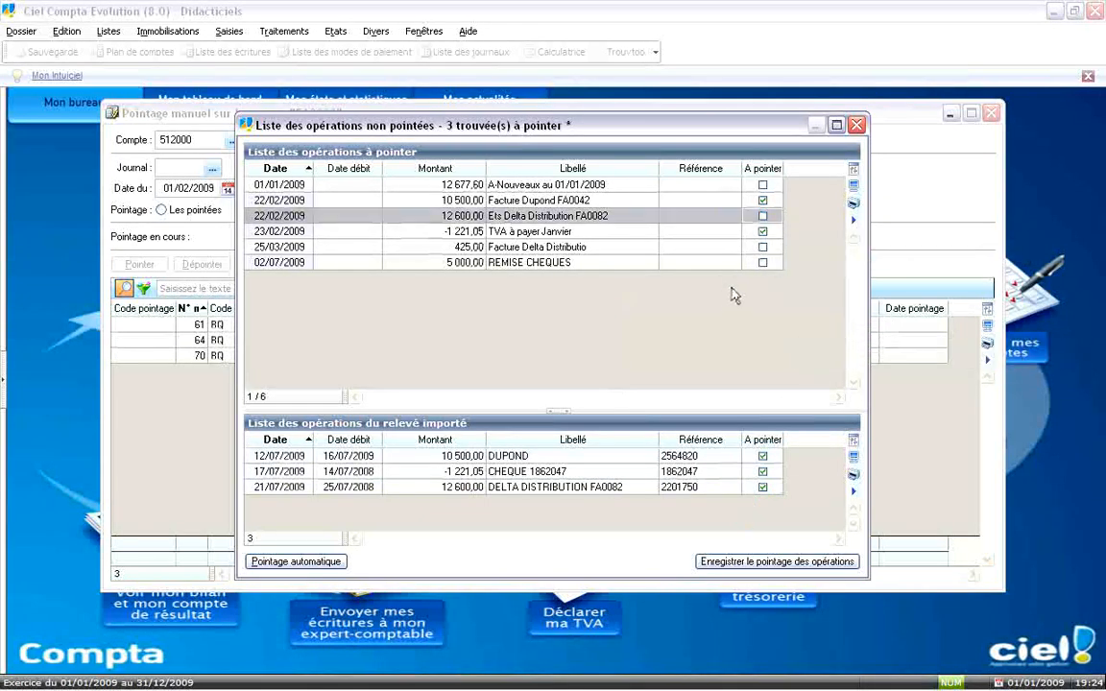
left_click(762, 215)
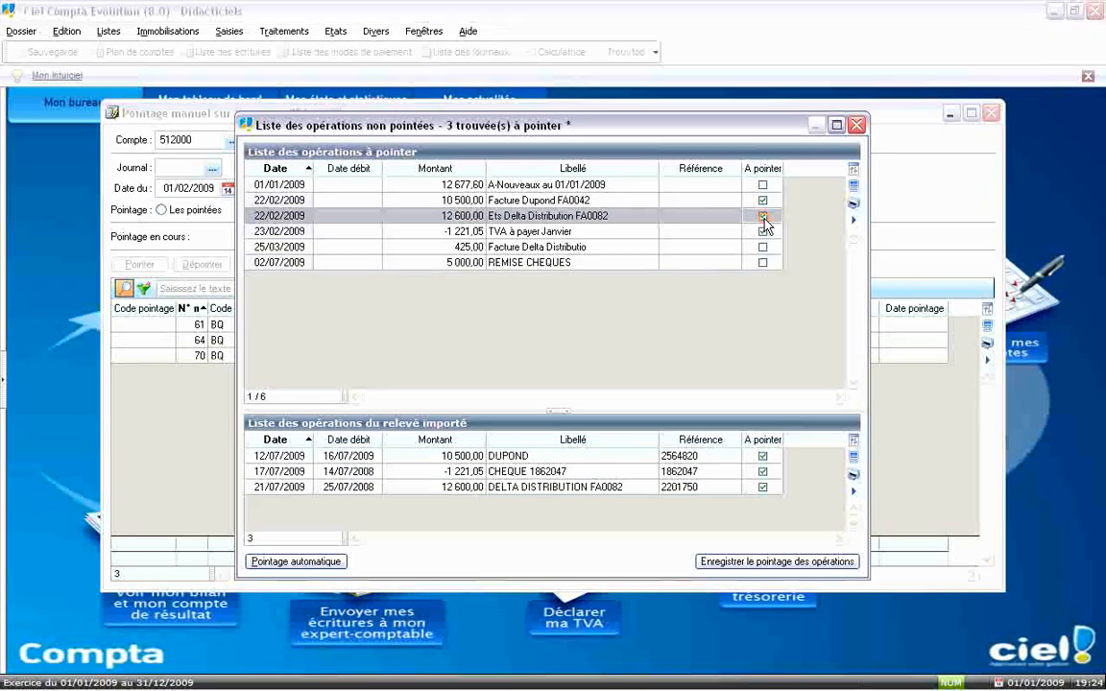
left_click(763, 456)
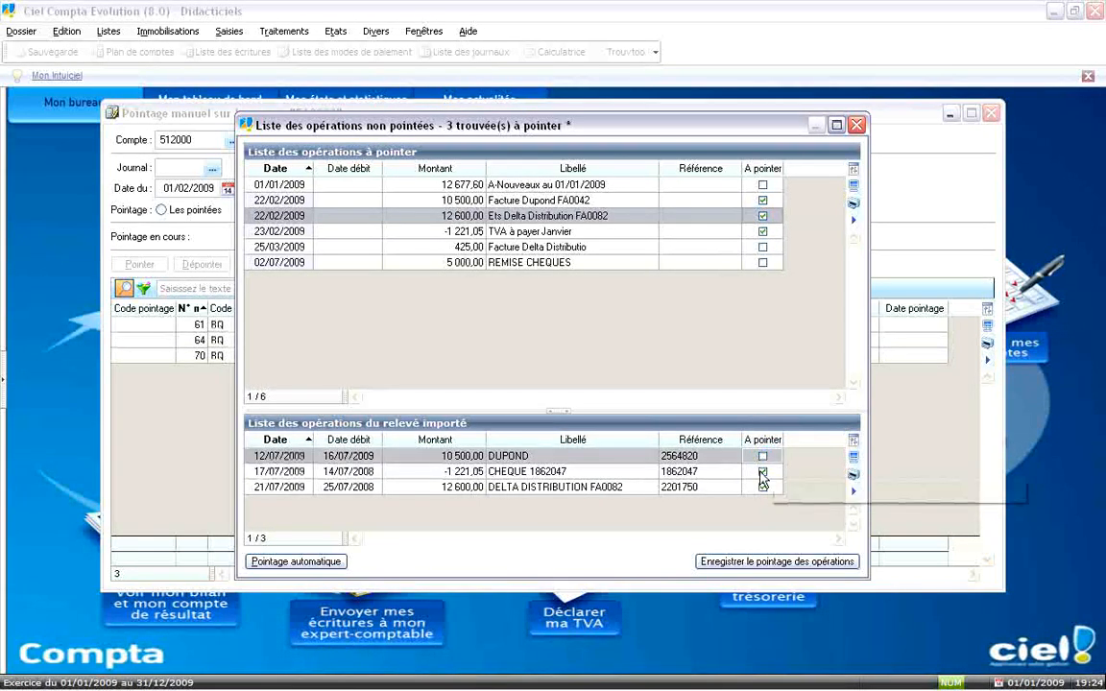
left_click(763, 472)
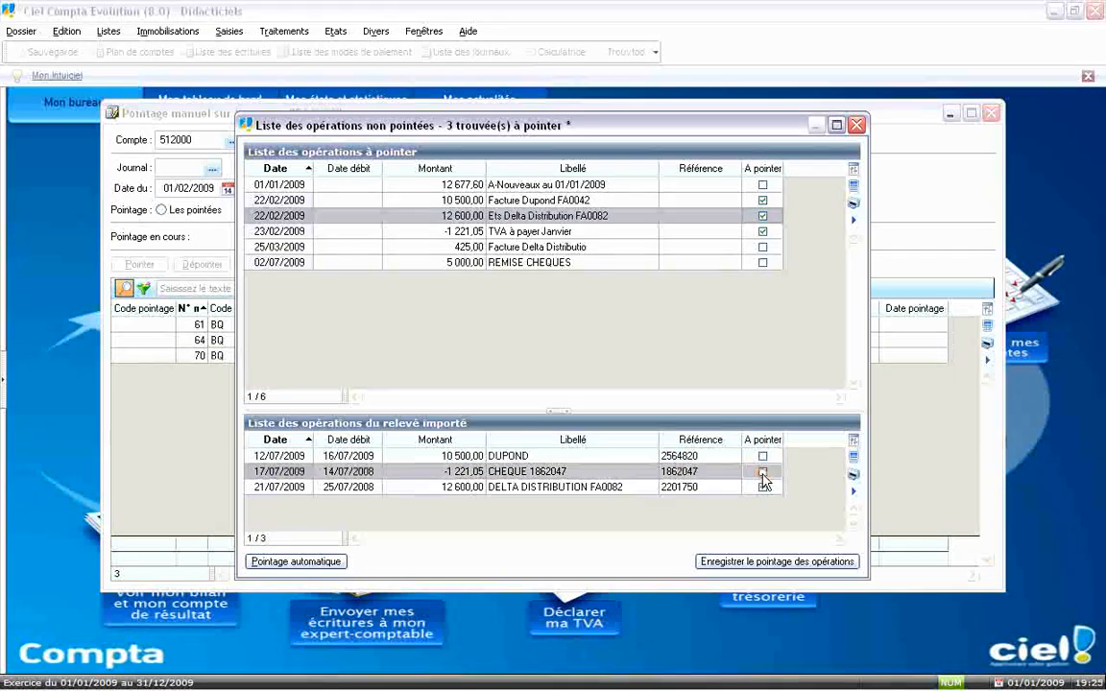
left_click(762, 472)
left_click(763, 456)
left_click(683, 338)
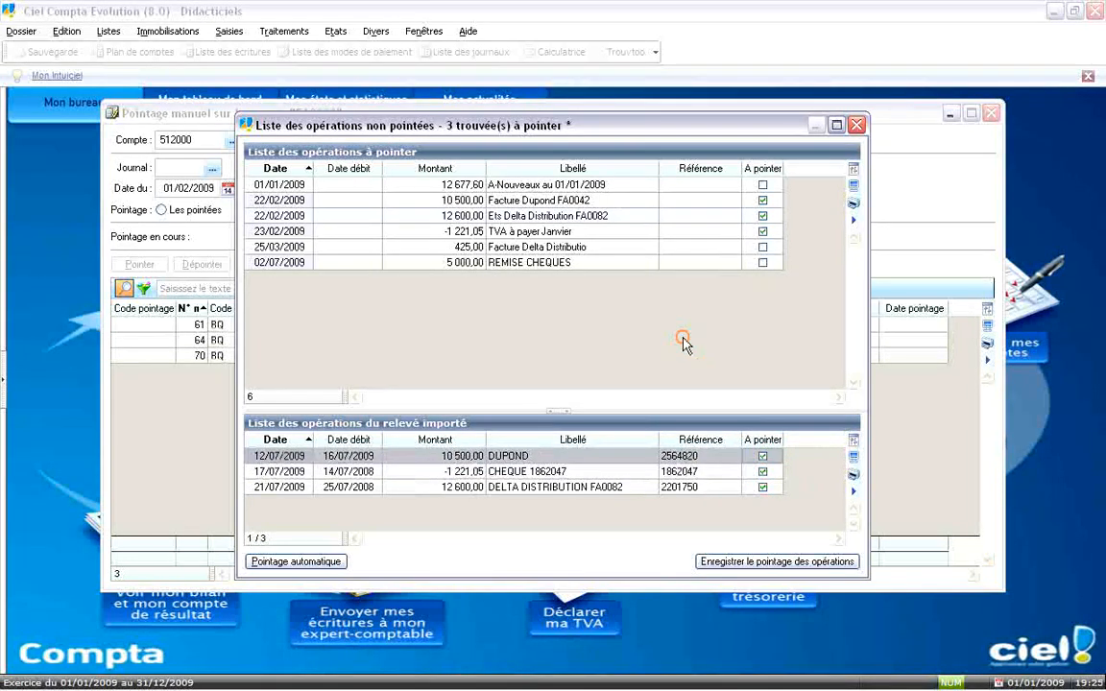
left_click(685, 217)
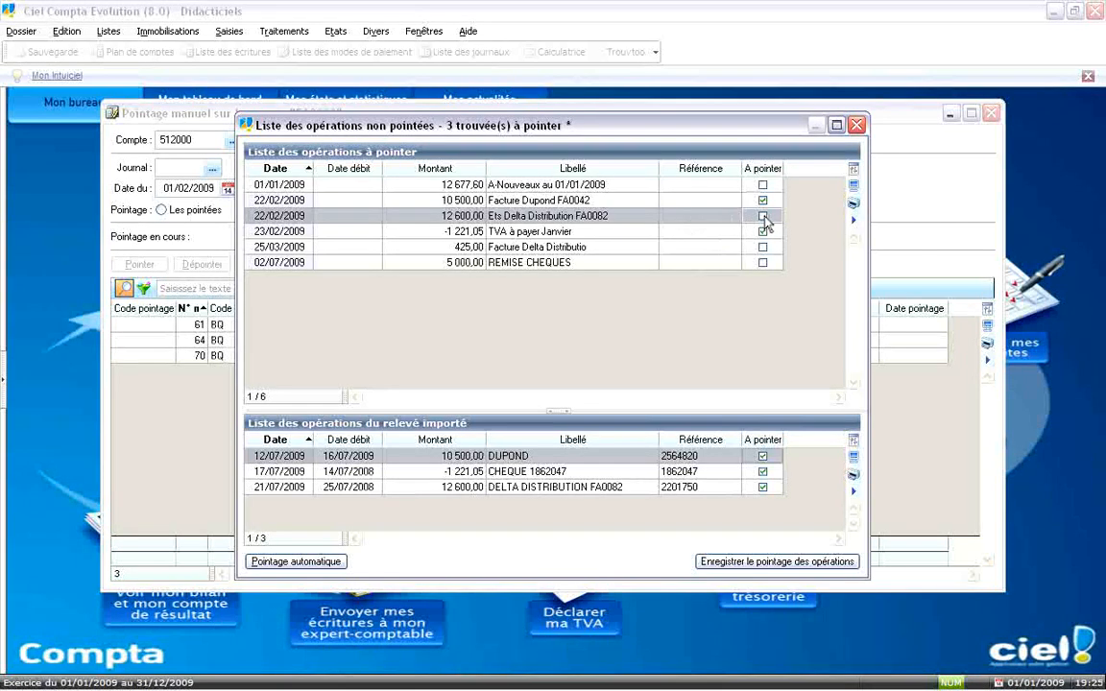
left_click(662, 328)
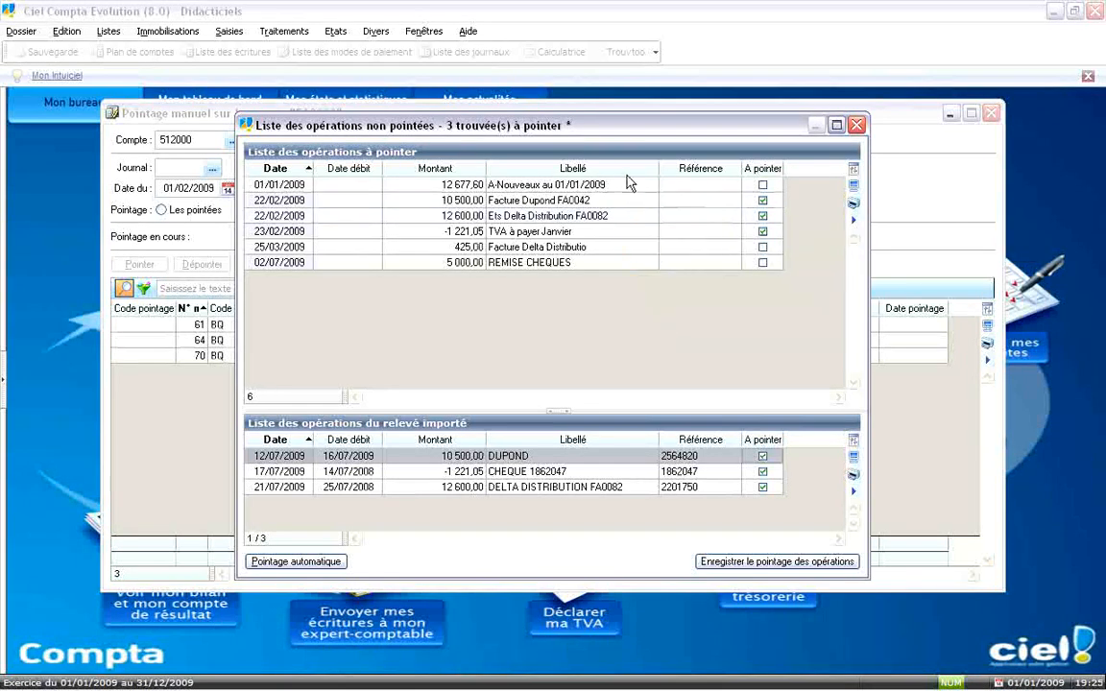
Save the reconciliation of the ticked operations, recording the current pointing code, and refresh the Les non-pointées display
left_click(735, 562)
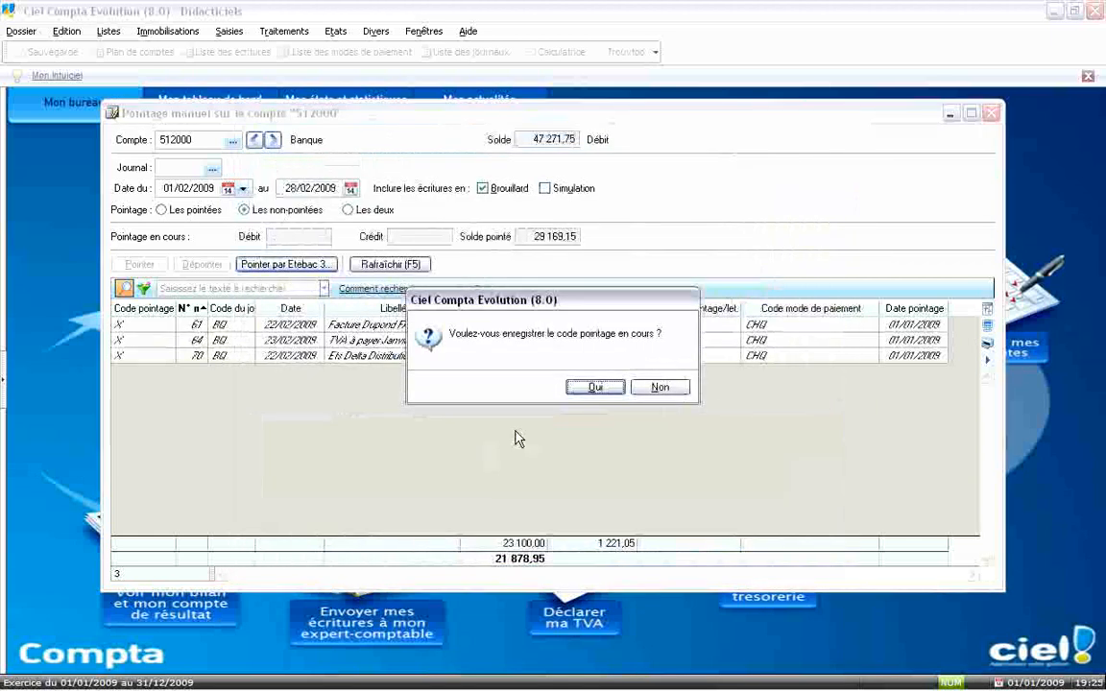
key("Return")
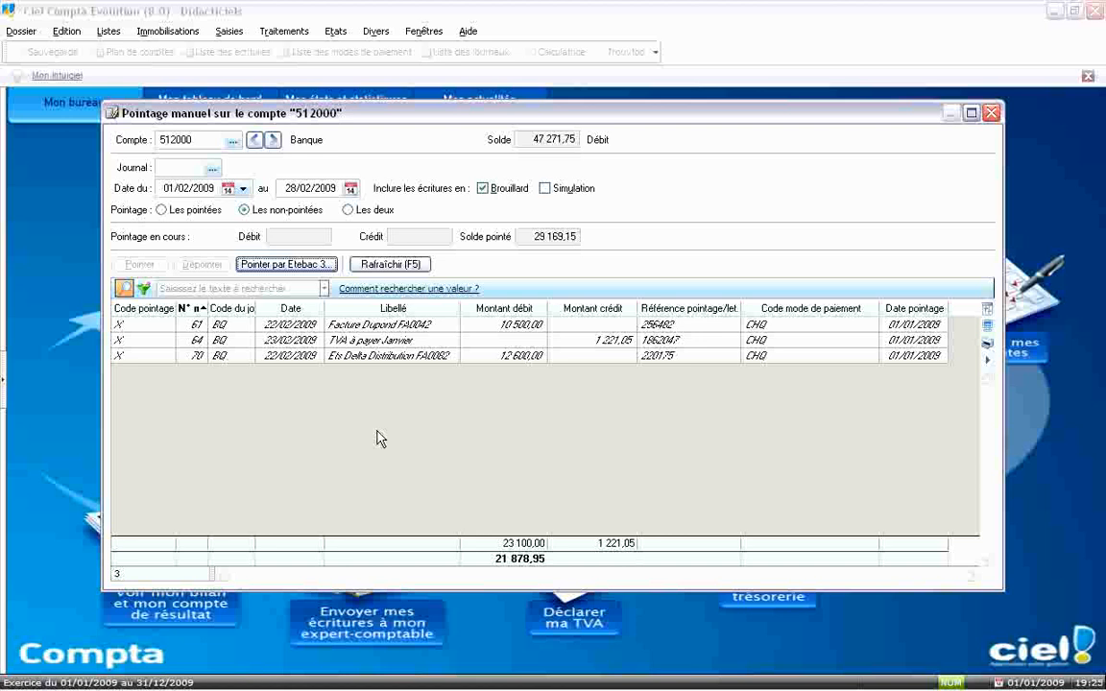
left_click(272, 210)
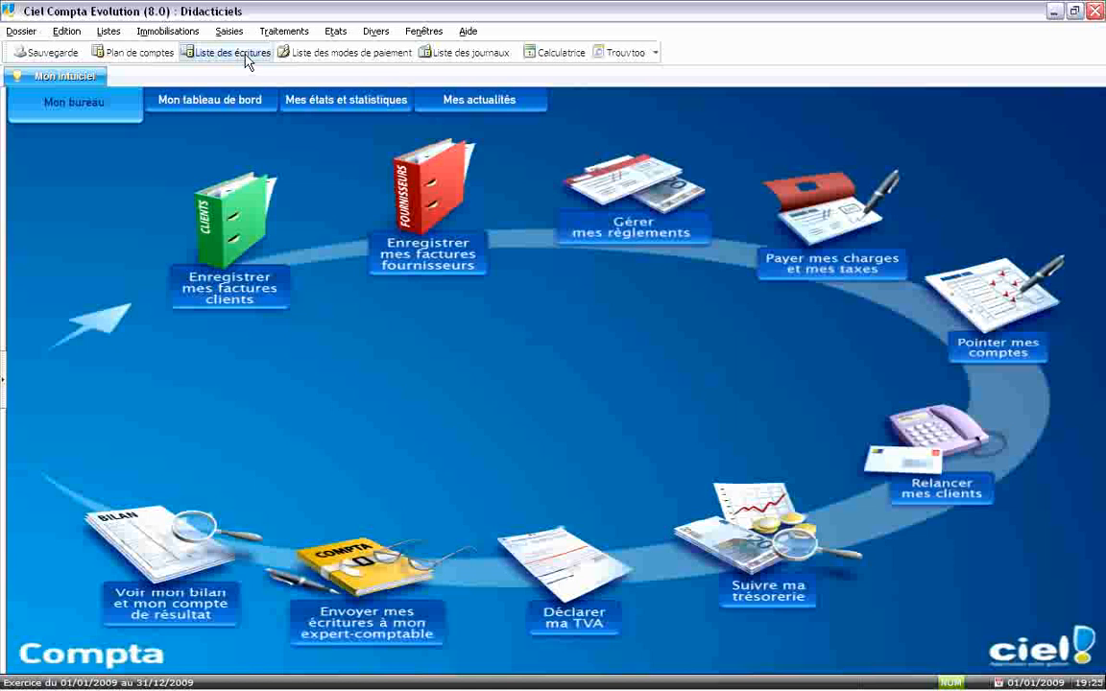
Open the Liste des écritures and add the Code pointage and Date pointage columns to it
left_click(226, 52)
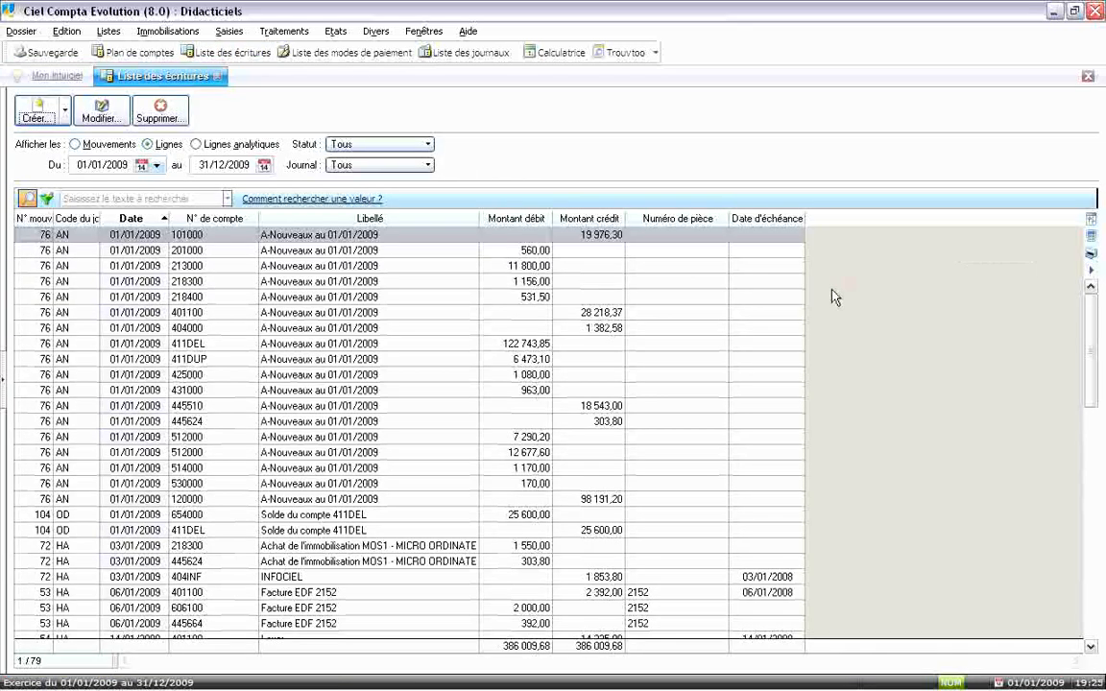
right_click(678, 222)
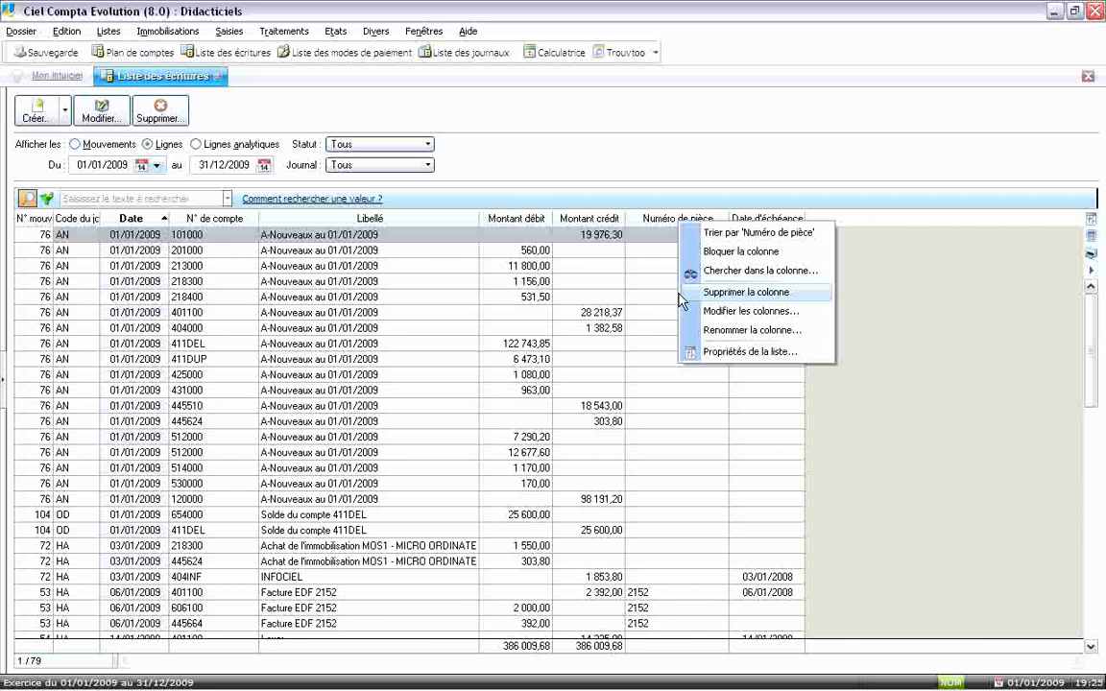
left_click(694, 311)
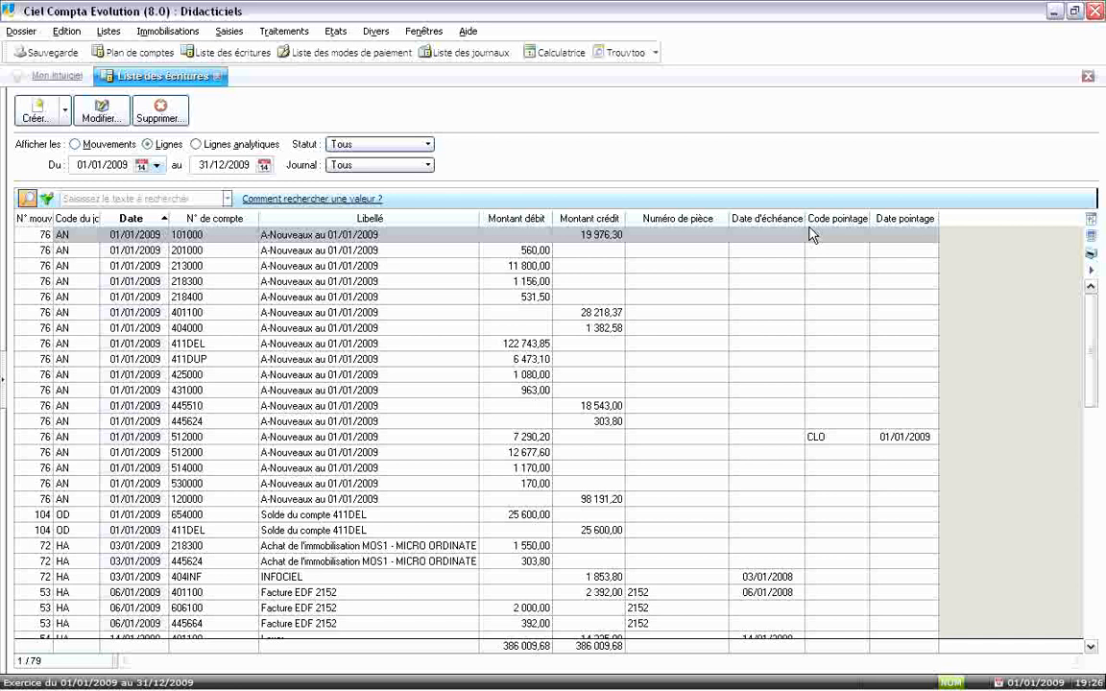
Sort the entries by Date pointage to examine the reconciled lines of account 512000, and close the list
scroll(811, 235, "down", 10)
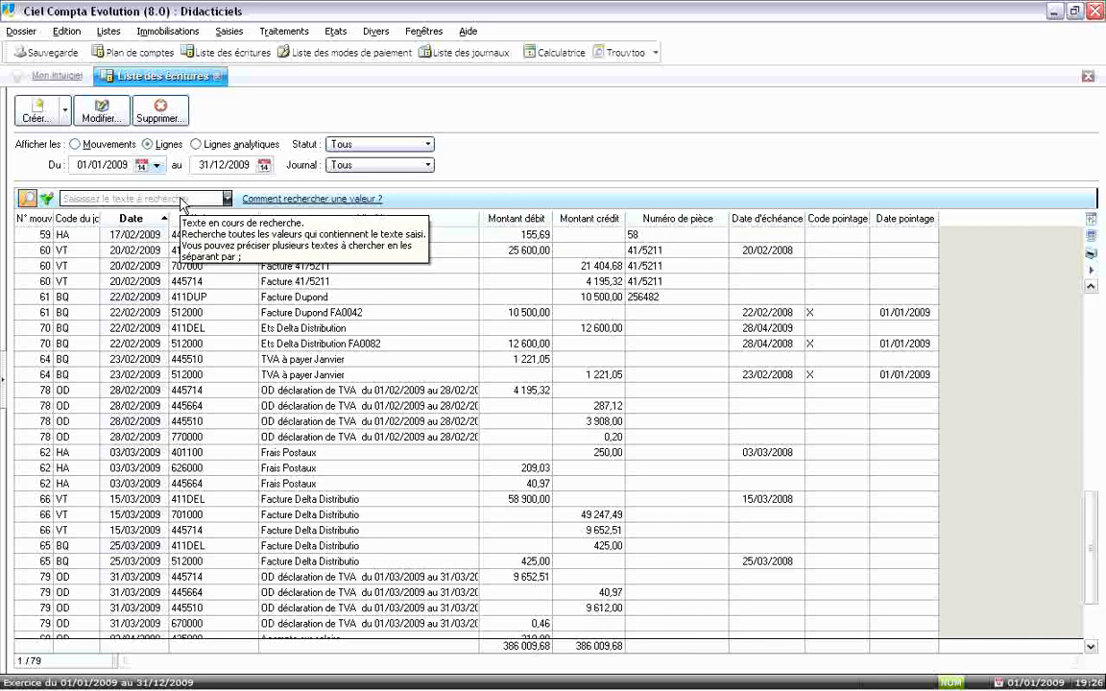
left_click(979, 316)
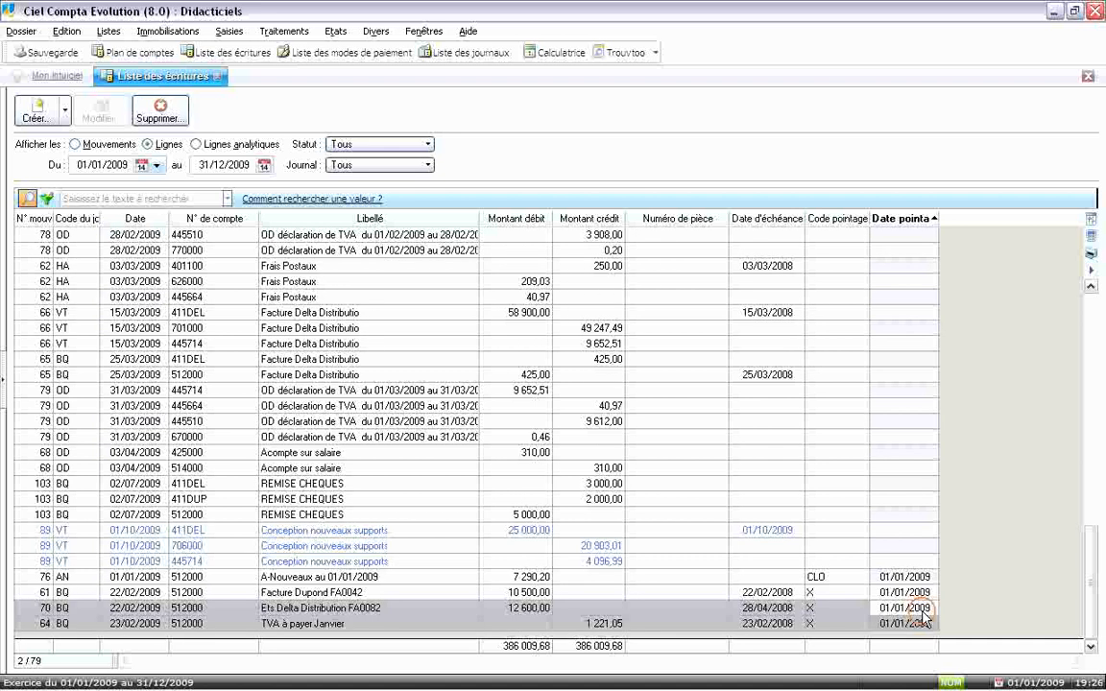
left_click(1088, 76)
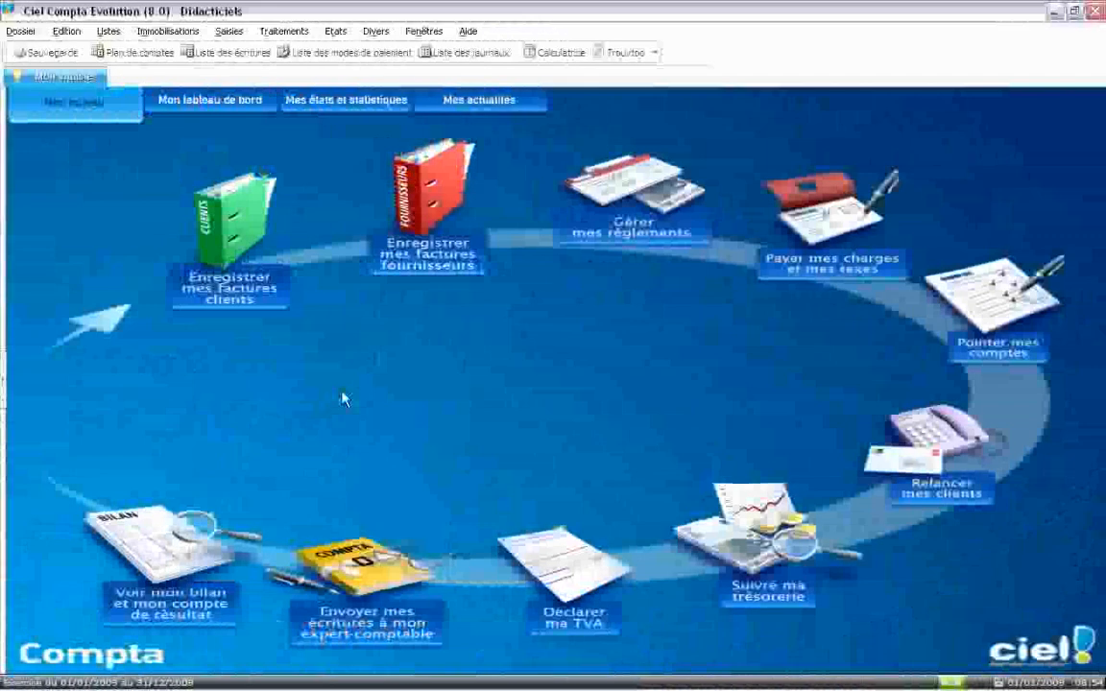
Start creating a new bank reconciliation (rapprochement bancaire) for account 512000 Banque
left_click(288, 32)
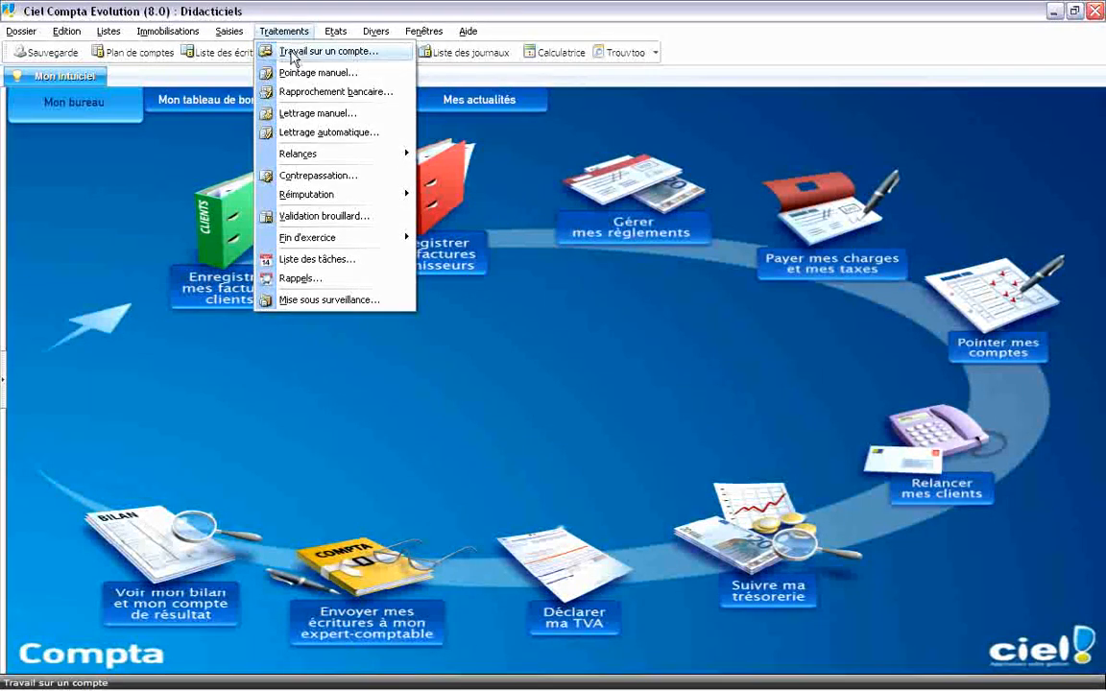
left_click(363, 95)
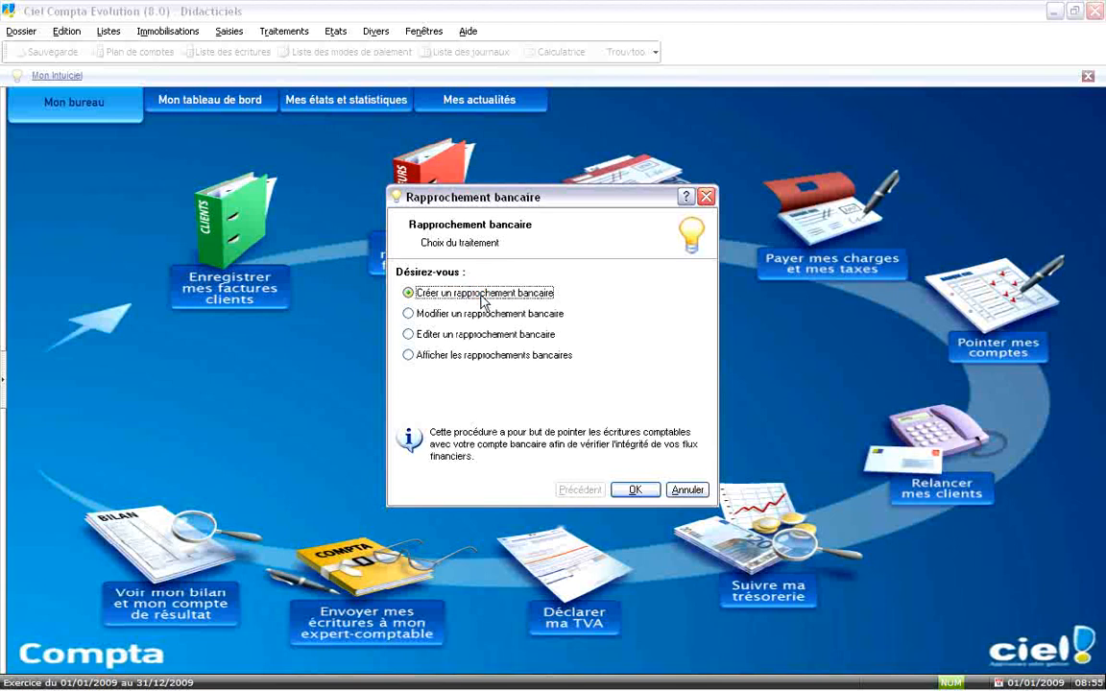
left_click(636, 490)
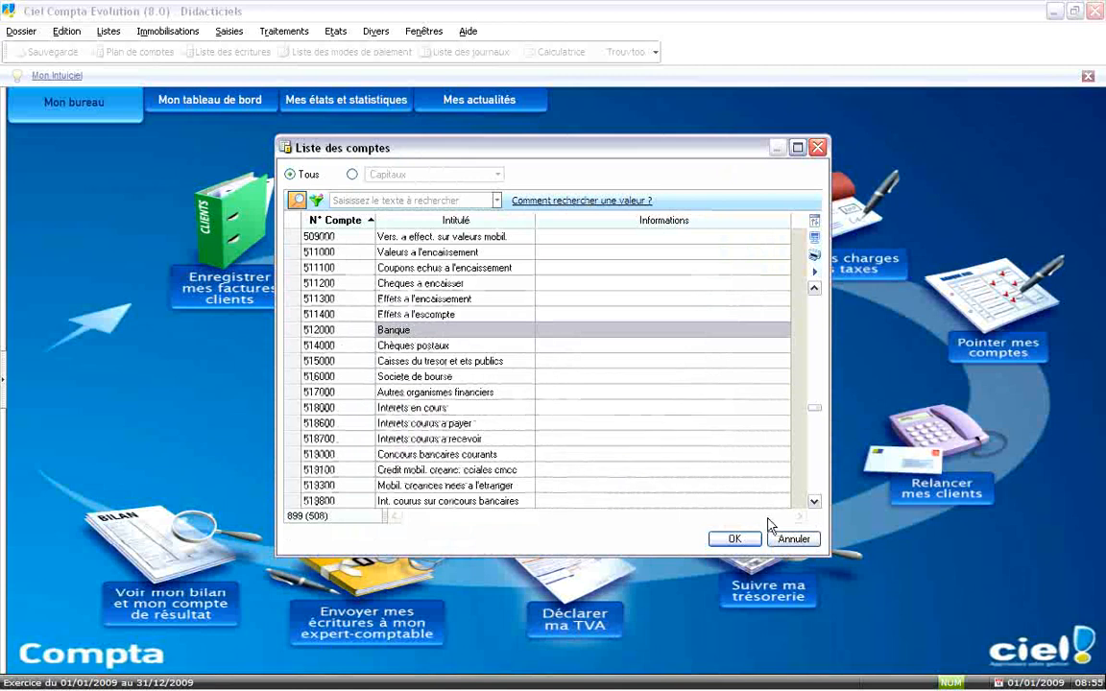
left_click(735, 539)
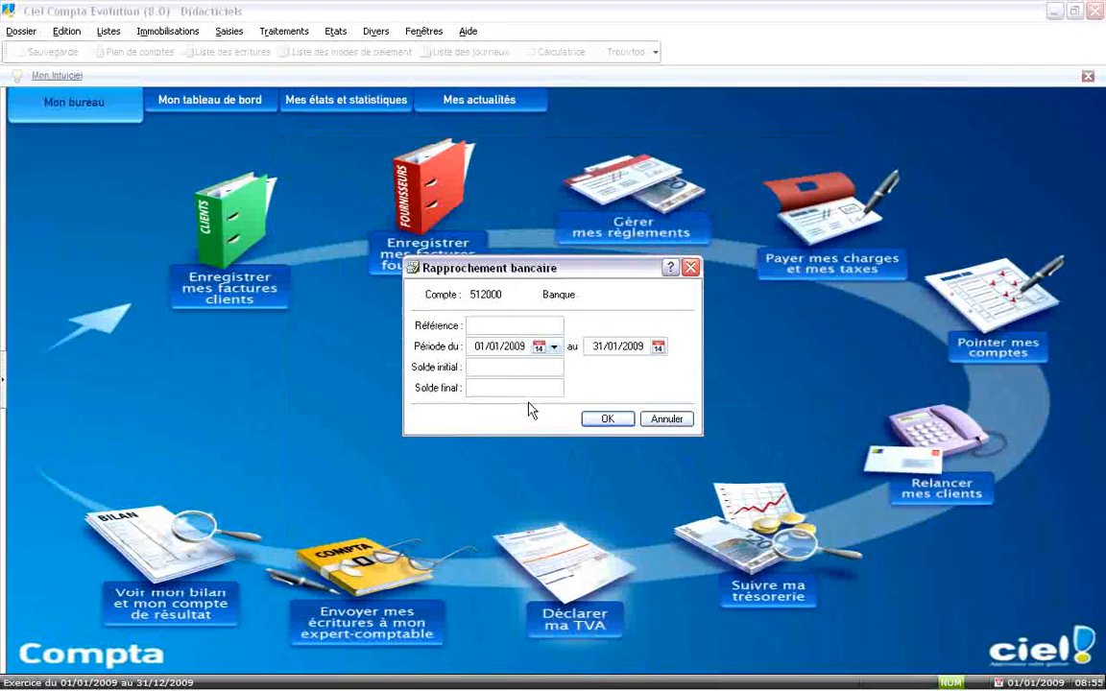
Give the new reconciliation the reference 0209 and the period 01/02/2009 to 28/02/2009
left_click(515, 327)
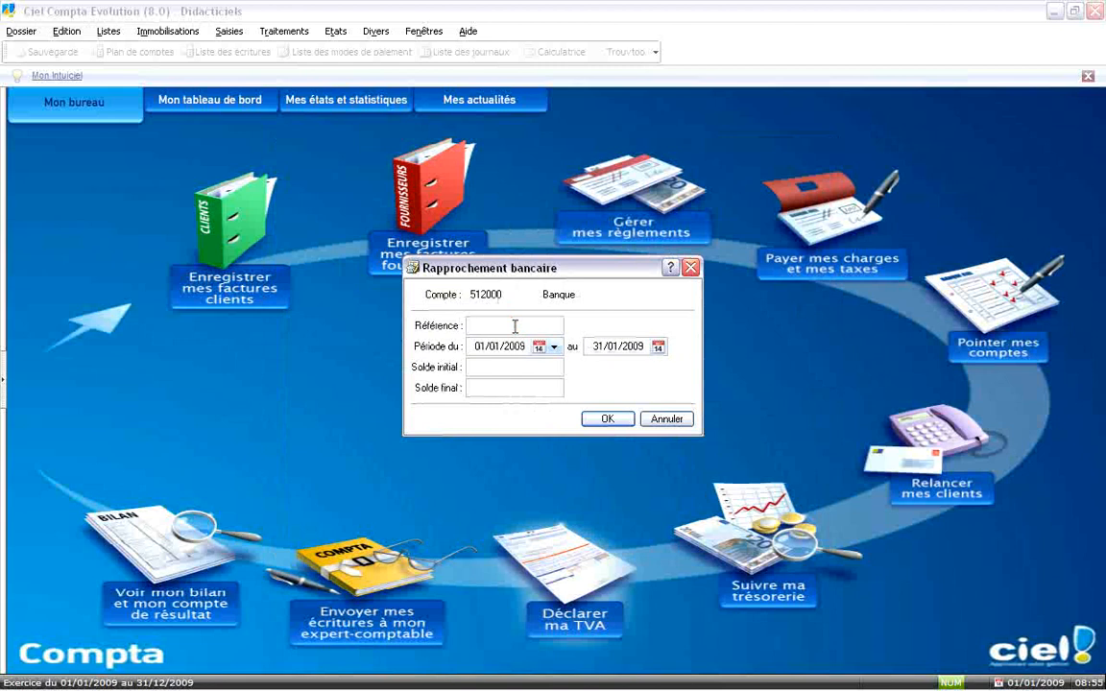
type("0209")
key("Tab")
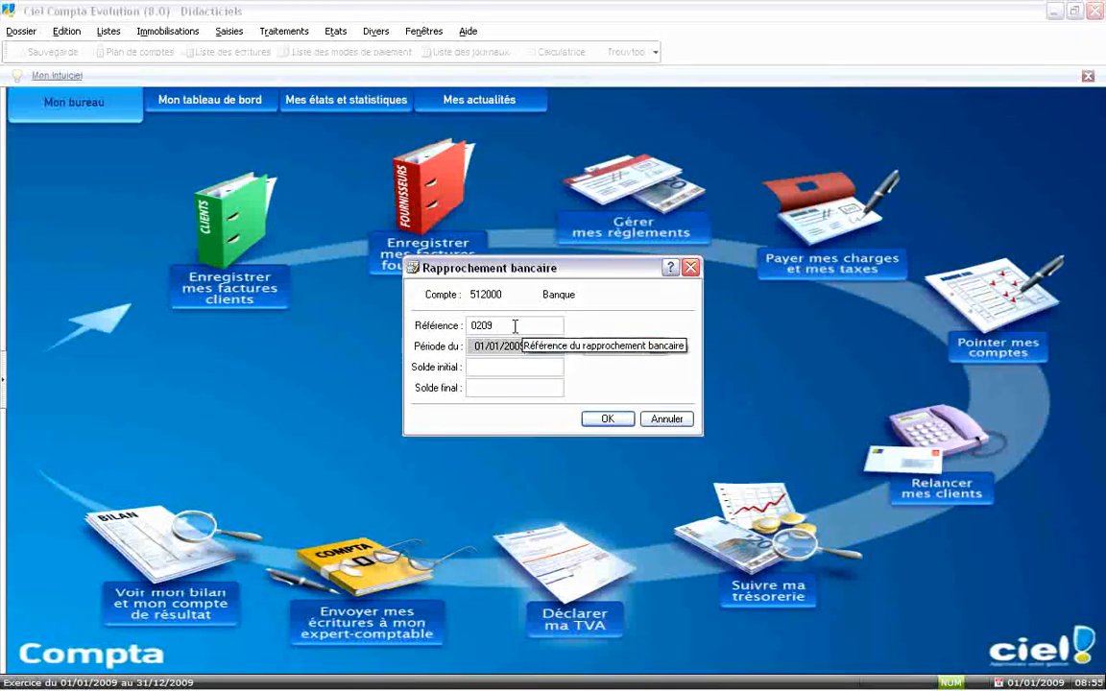
type("01022009")
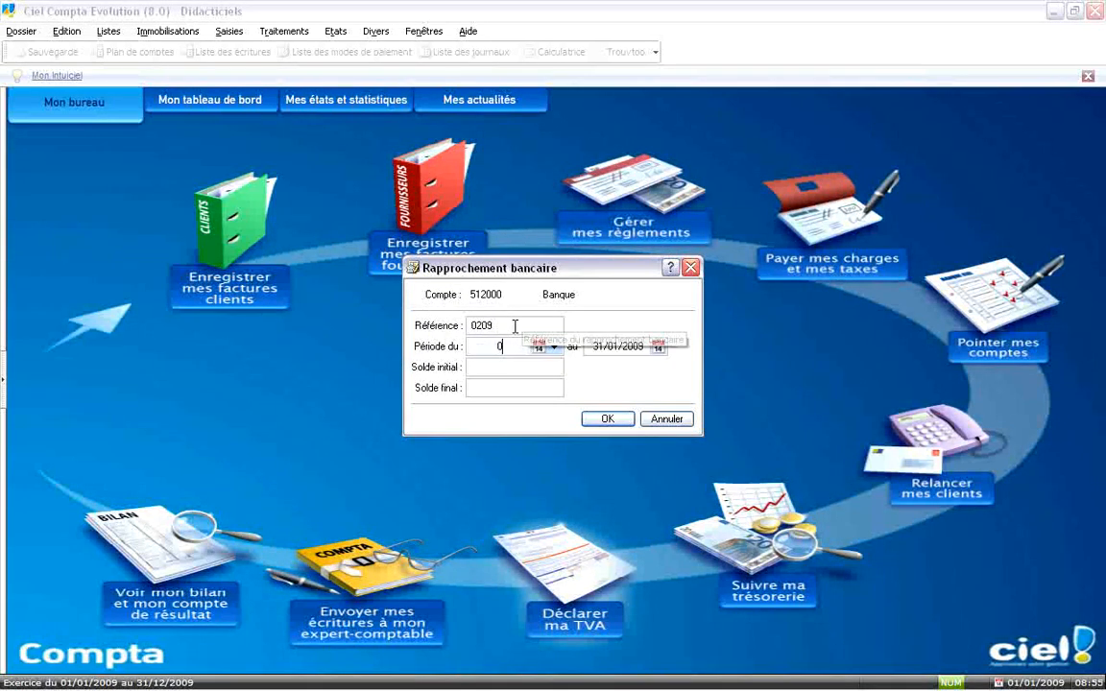
key("Tab")
key("Tab")
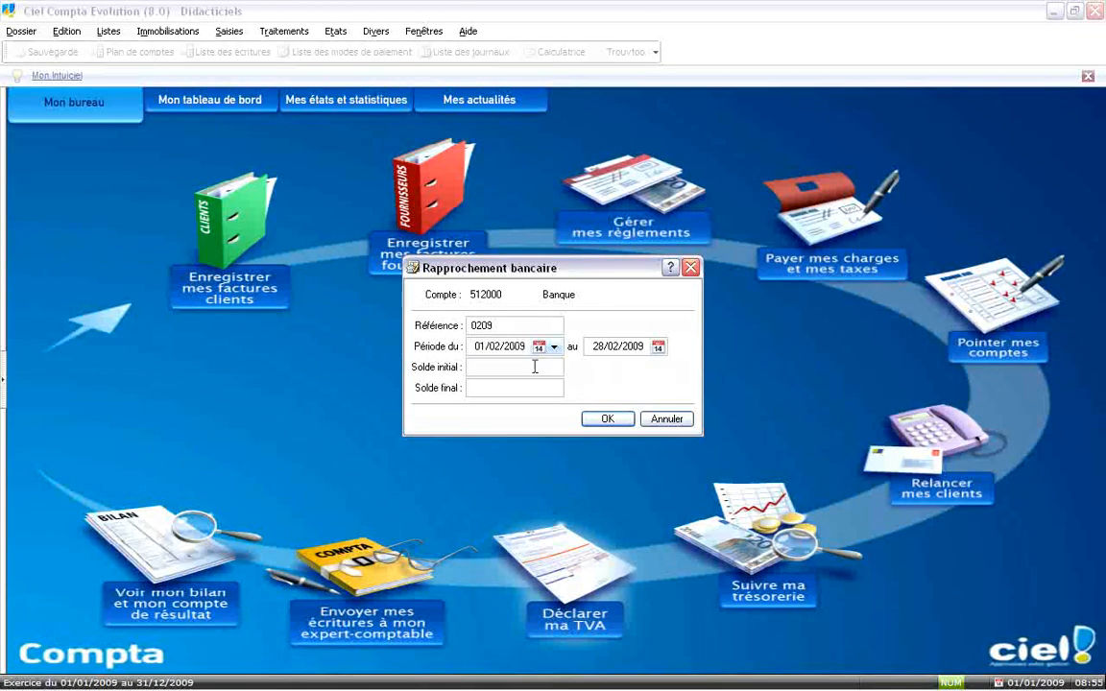
Enter the statement's Solde initial of 14 560 and Solde final of 22 150, and create the reconciliation
type("14 560")
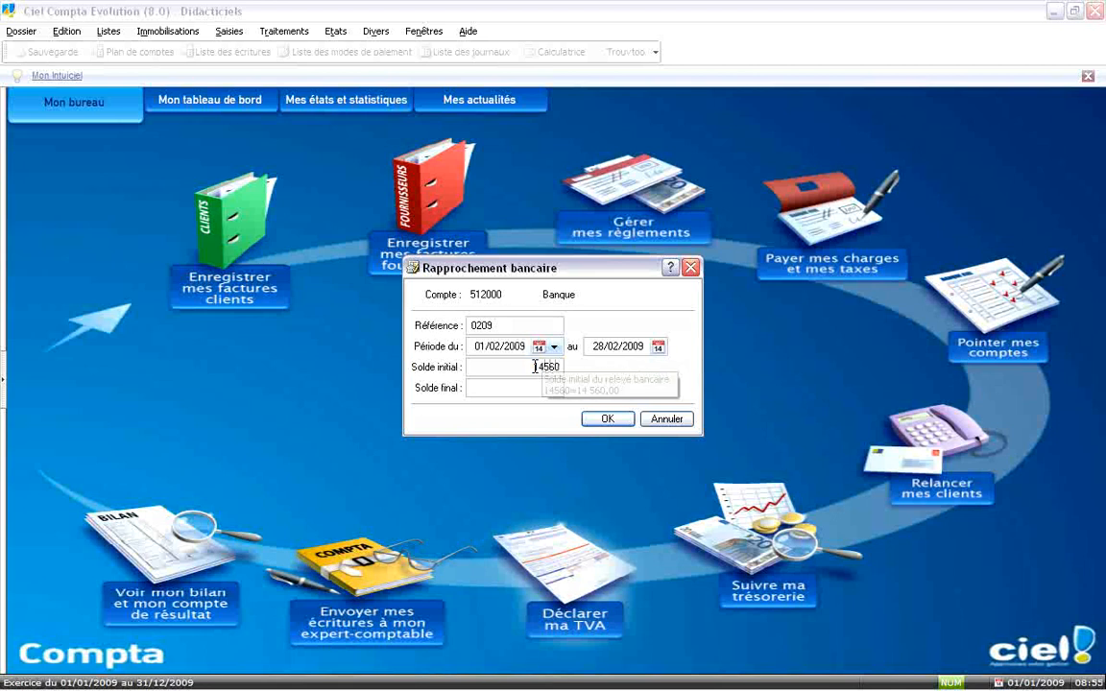
key("Tab")
type("22150")
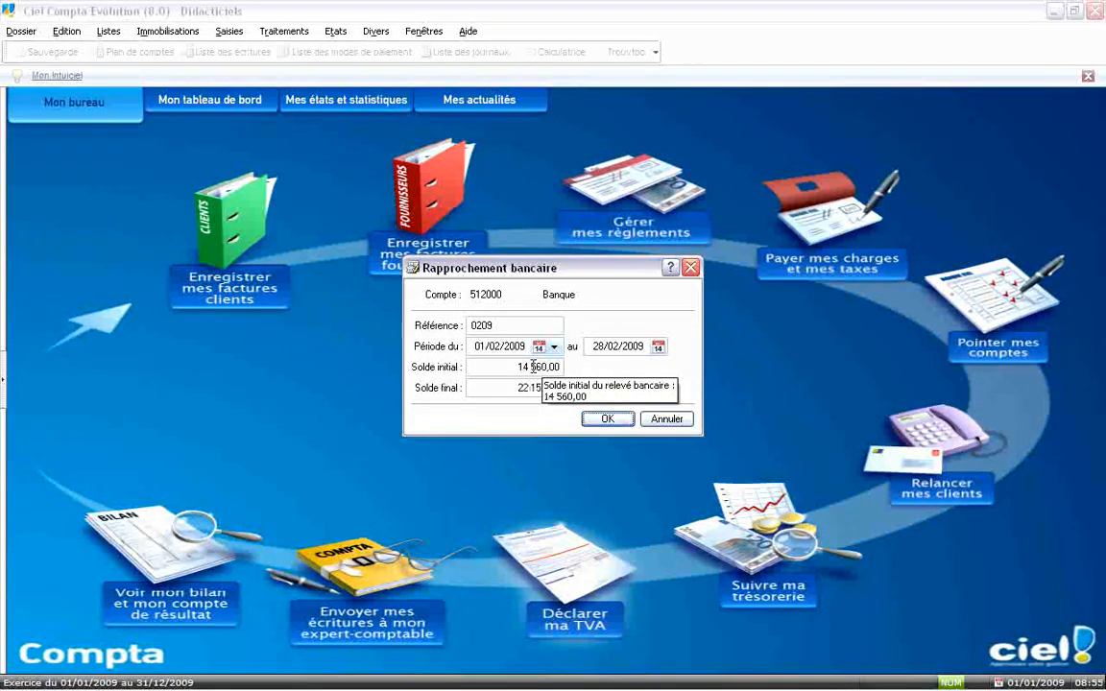
key("Tab")
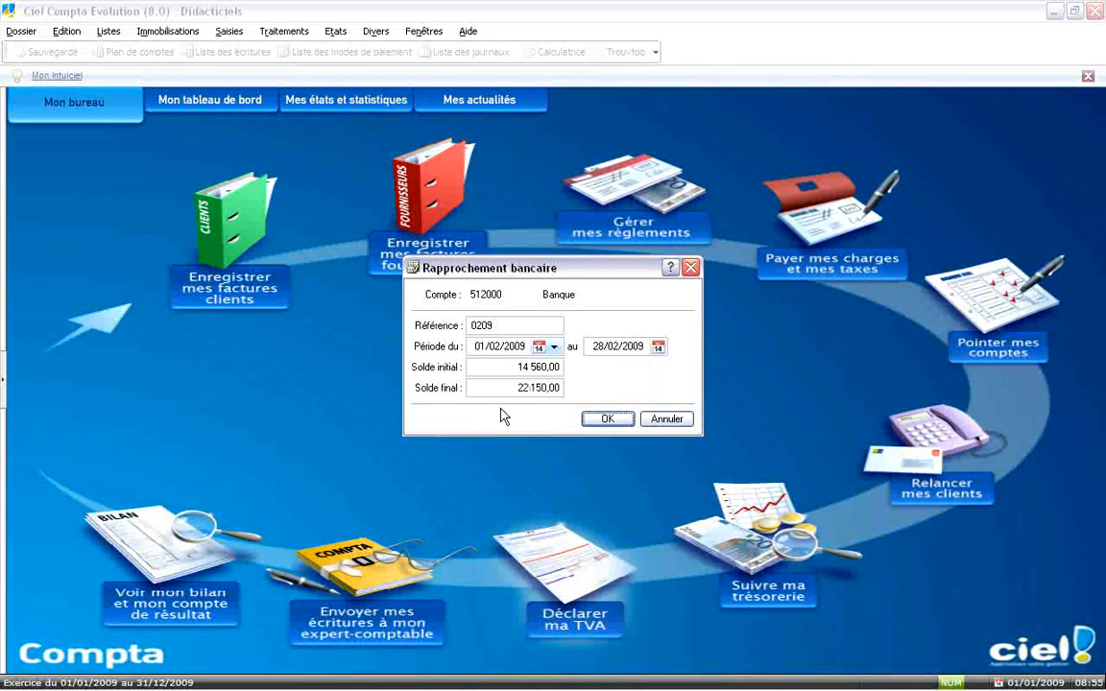
left_click(608, 419)
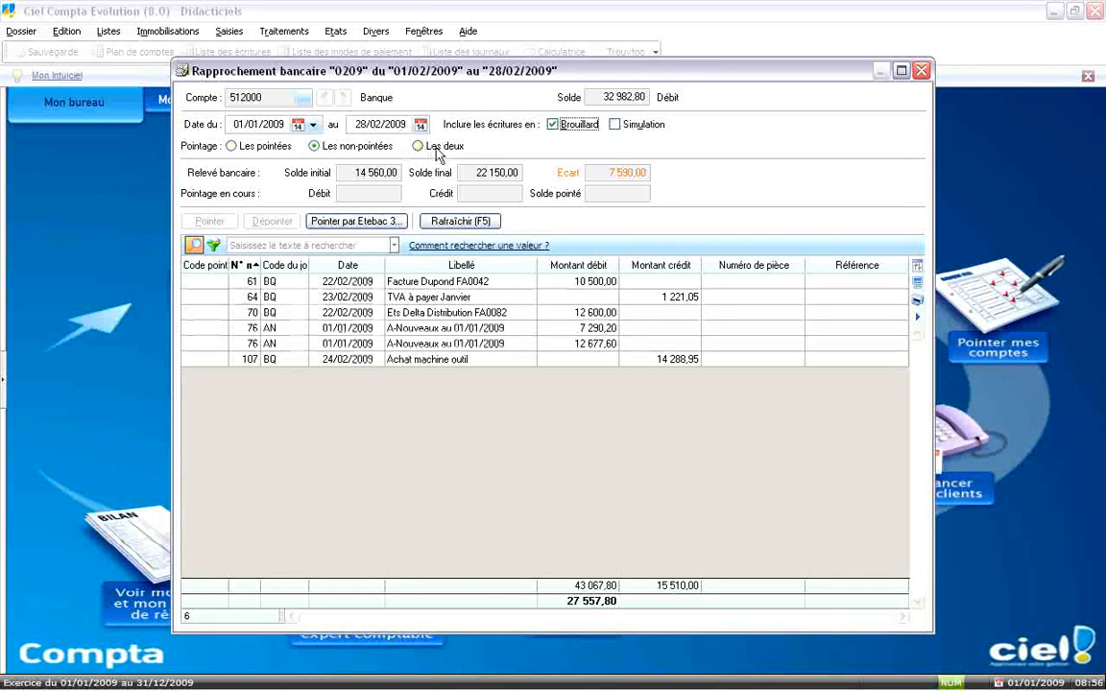
Manually tick Facture Dupond FA0042, TVA à payer Janvier, Ets Delta Distribution FA0082 and Achat machine outil, declining to finish the reconciliation
left_click(353, 151)
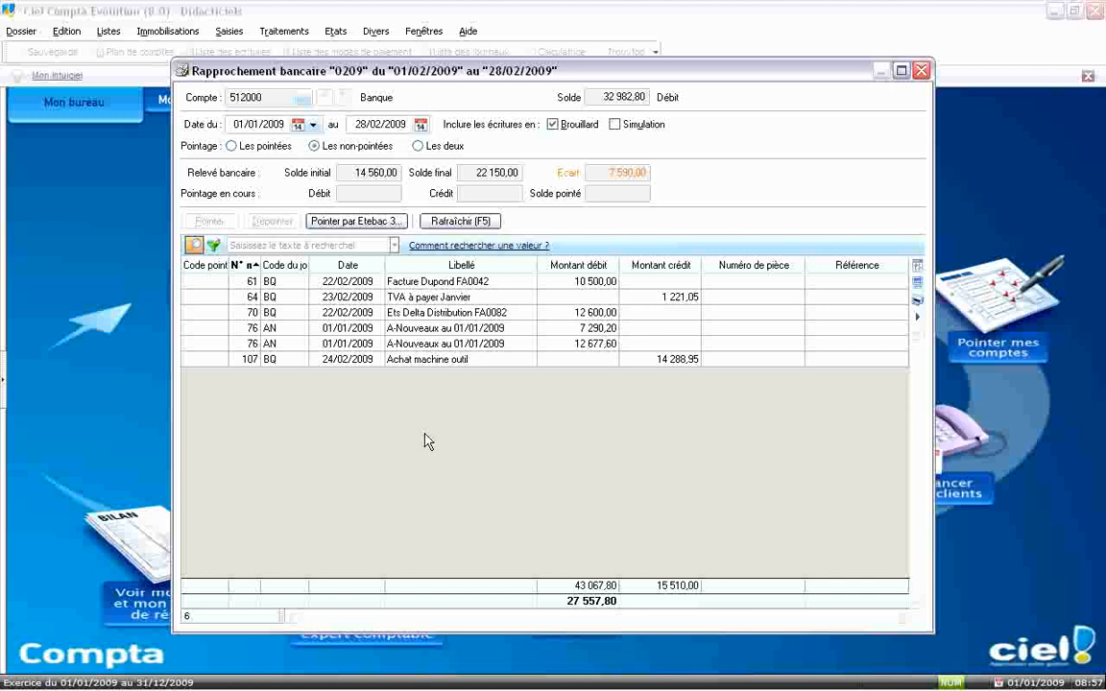
left_click(457, 285)
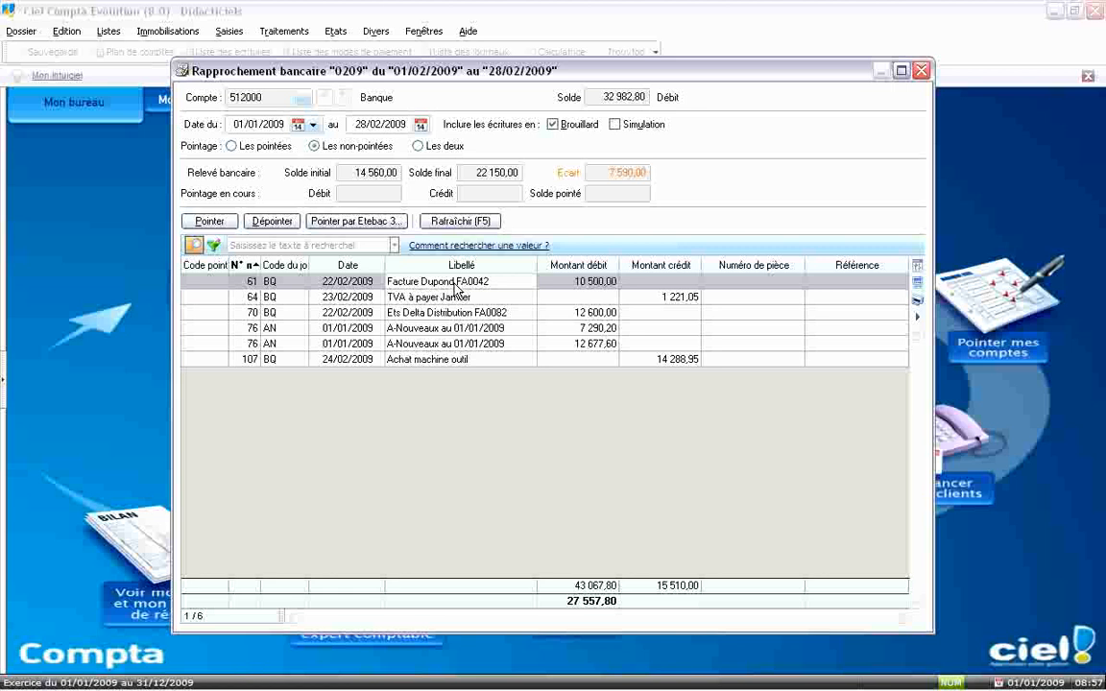
double_click(454, 285)
left_click(465, 297)
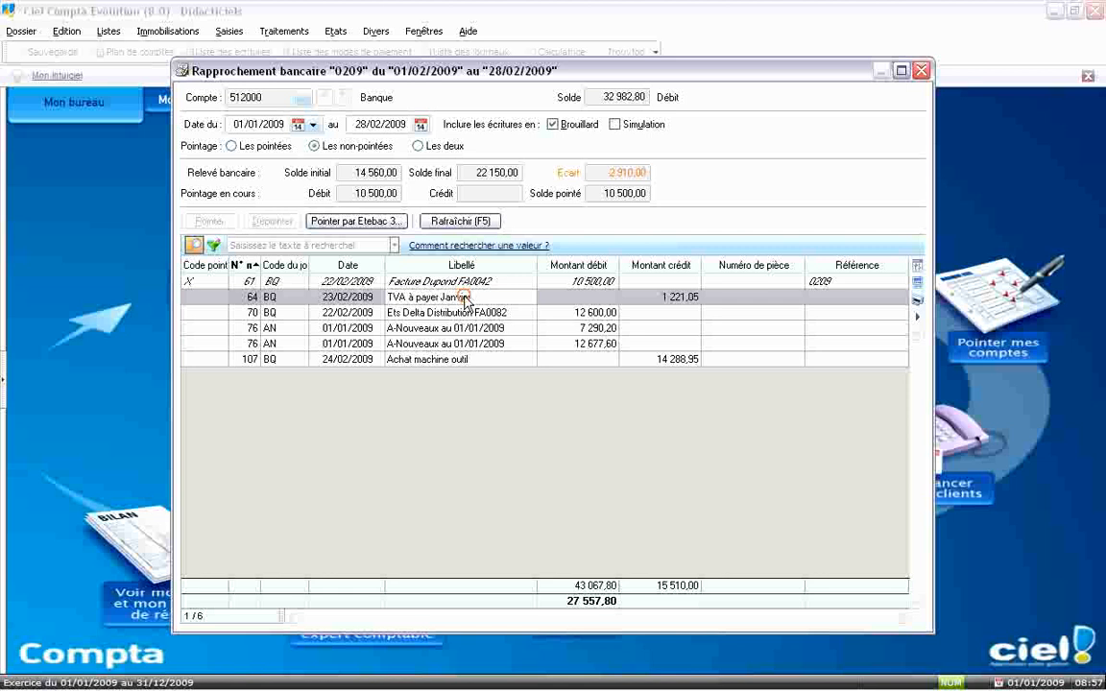
double_click(465, 298)
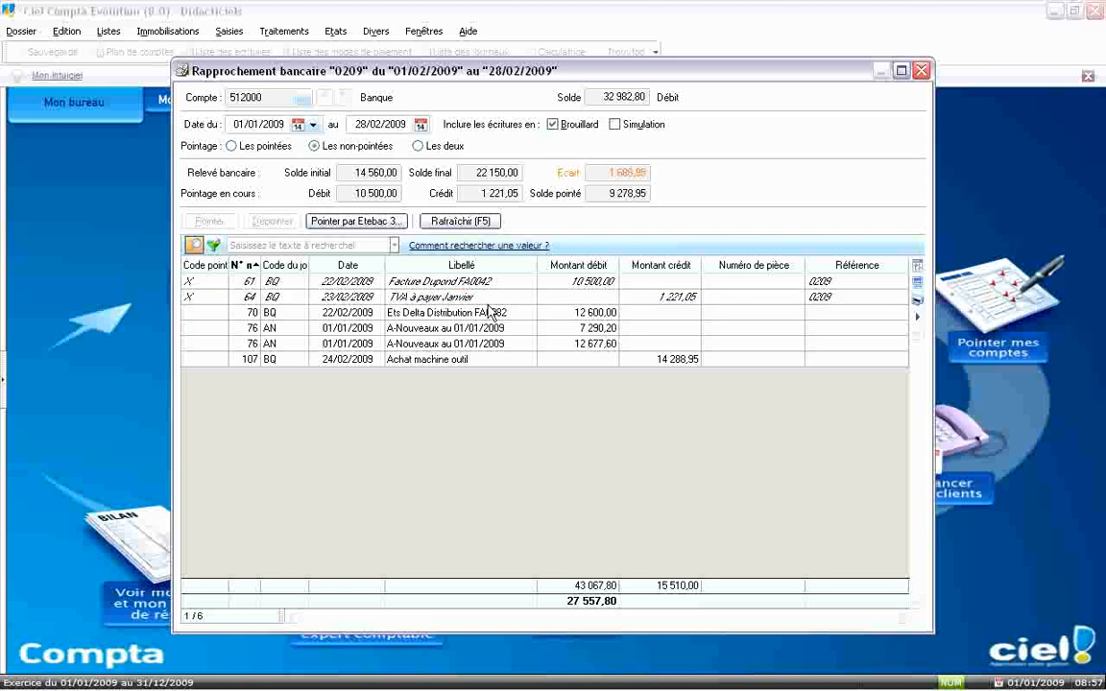
double_click(492, 313)
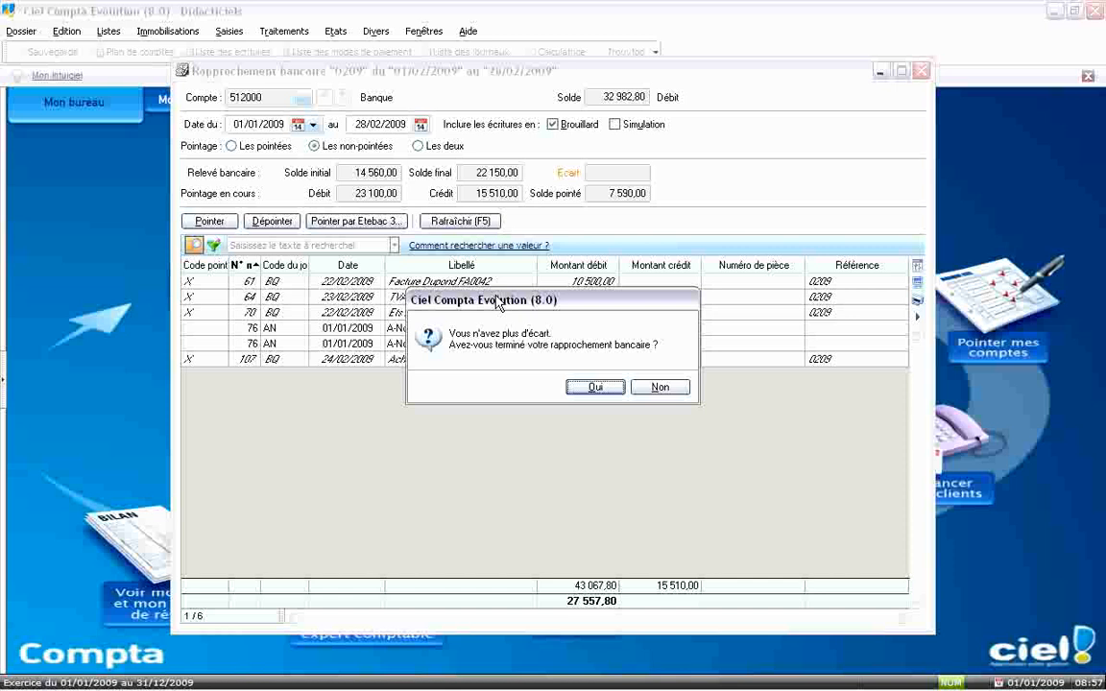
left_click_drag(496, 304, 432, 423)
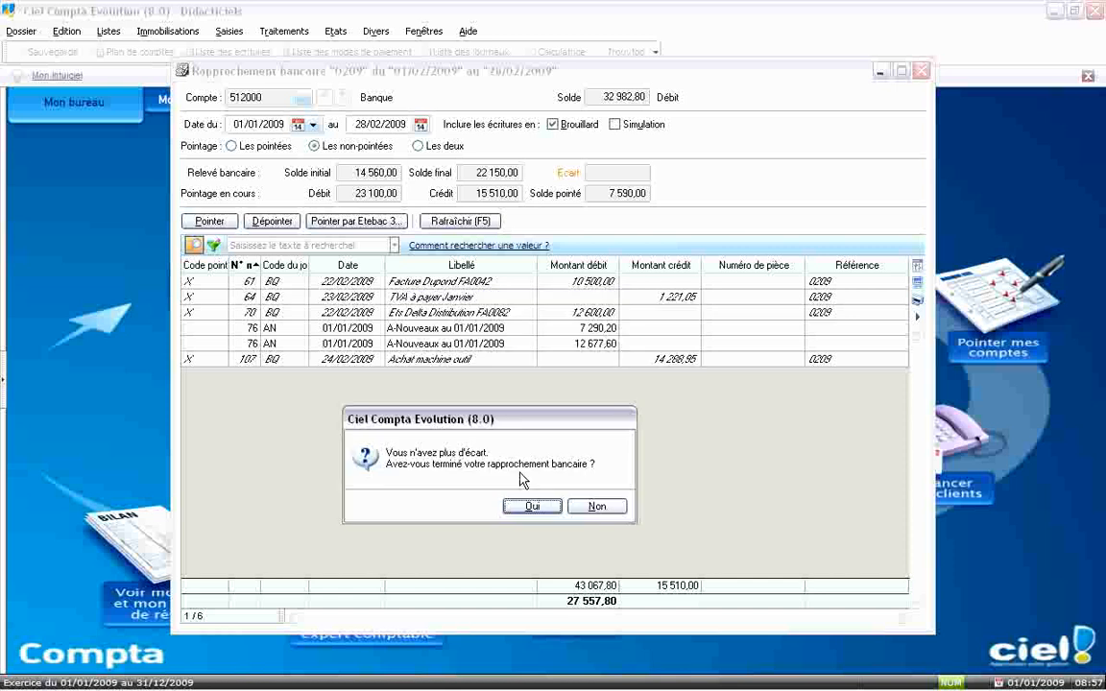
left_click(596, 506)
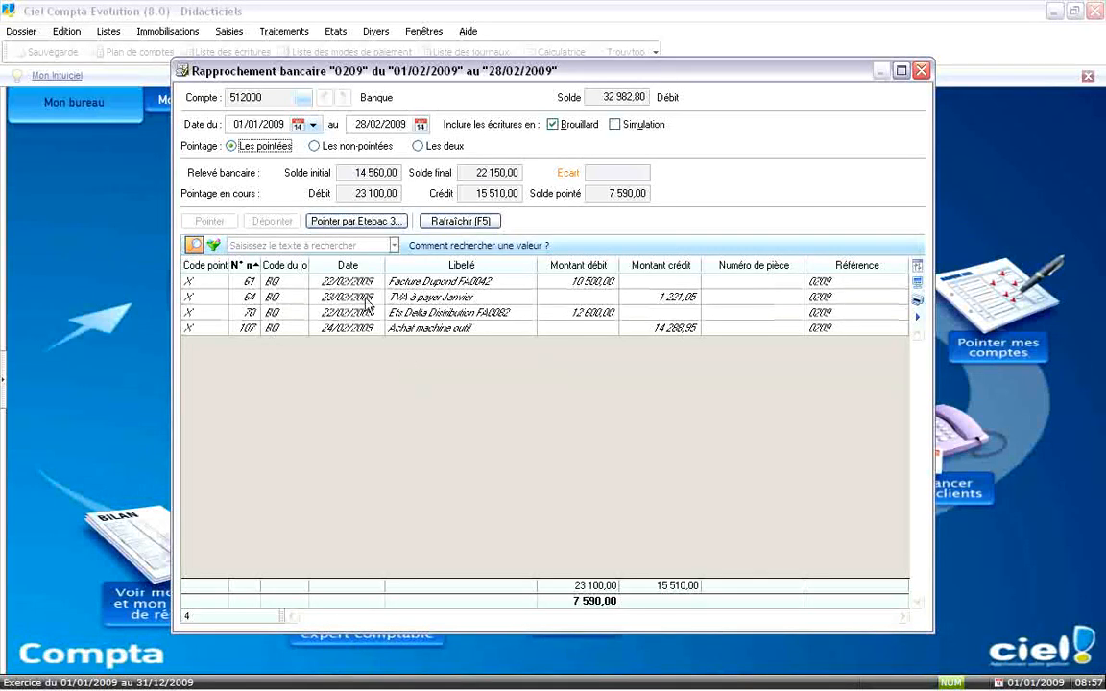
Match the non-pointées entries by Etebac 3 against the statement file Import ETEBAC (rapprochement).TXT
left_click(315, 146)
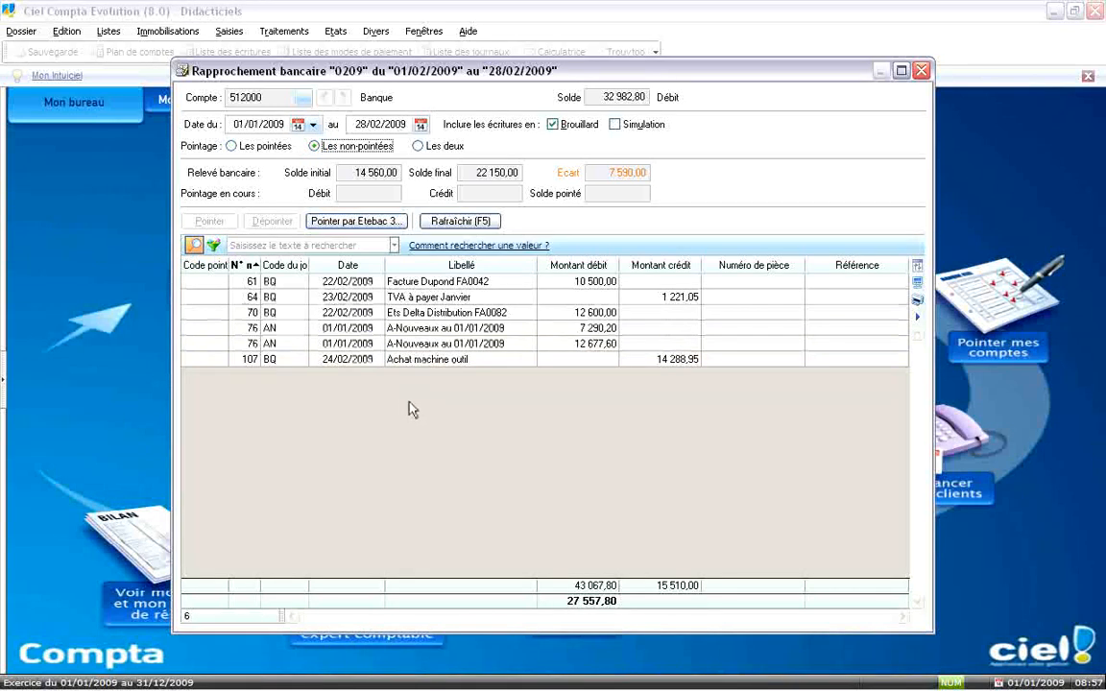
left_click(344, 223)
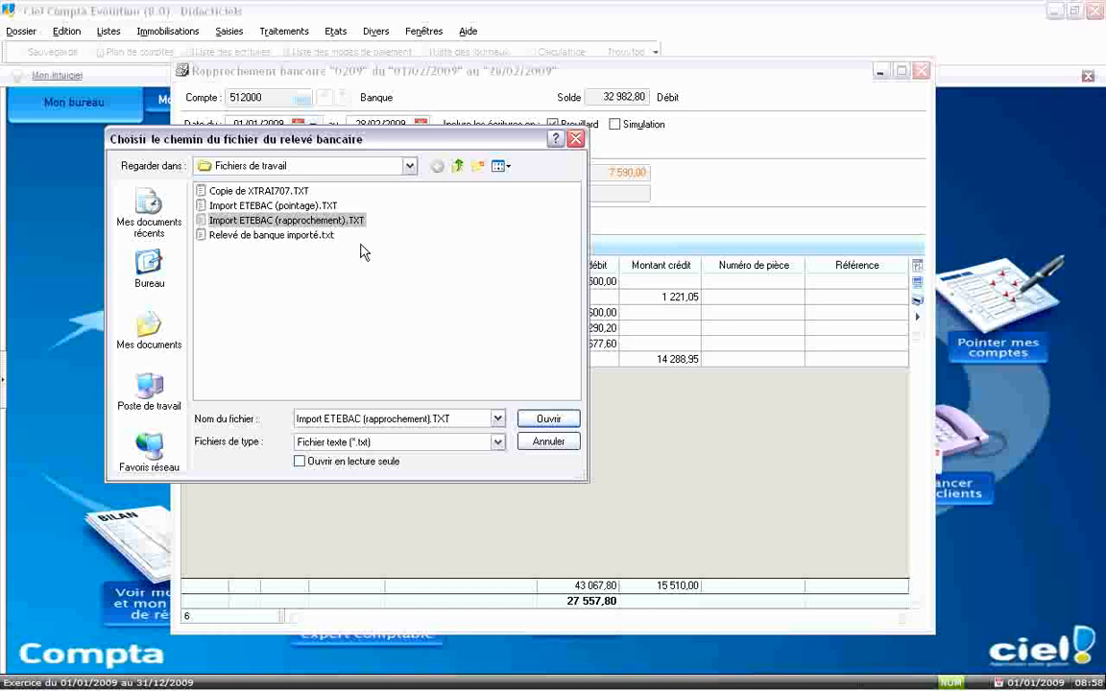
left_click(546, 423)
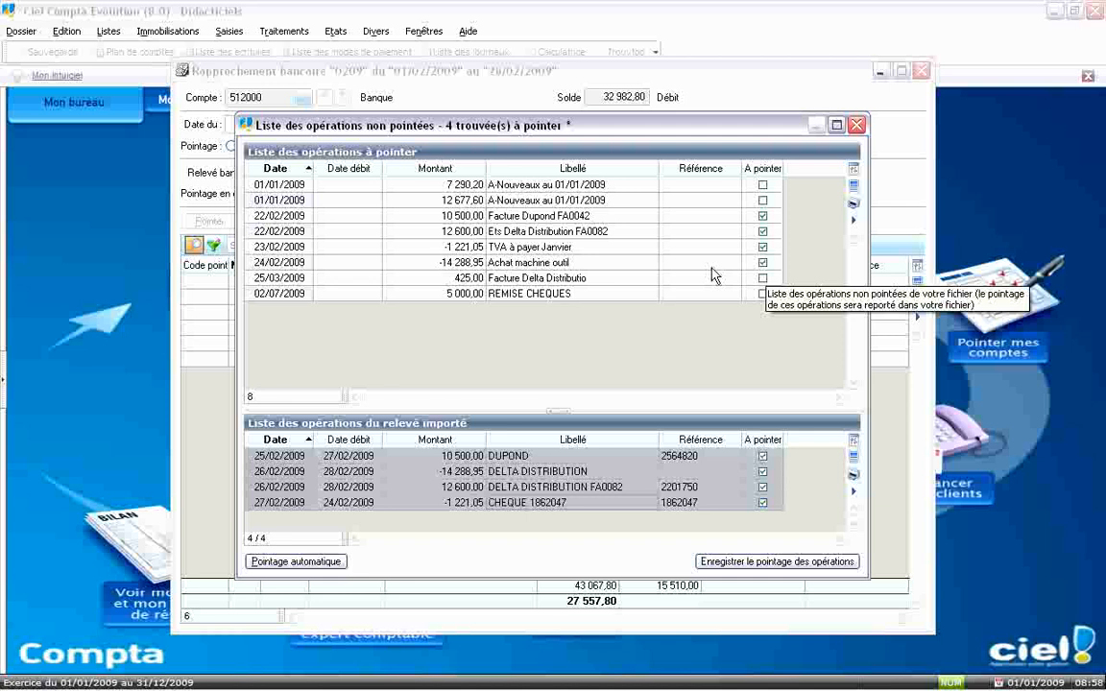
Keep Achat machine outil ticked, save the matched operations with the current pointing code, and close the reconciliation after displaying all entries
left_click(762, 263)
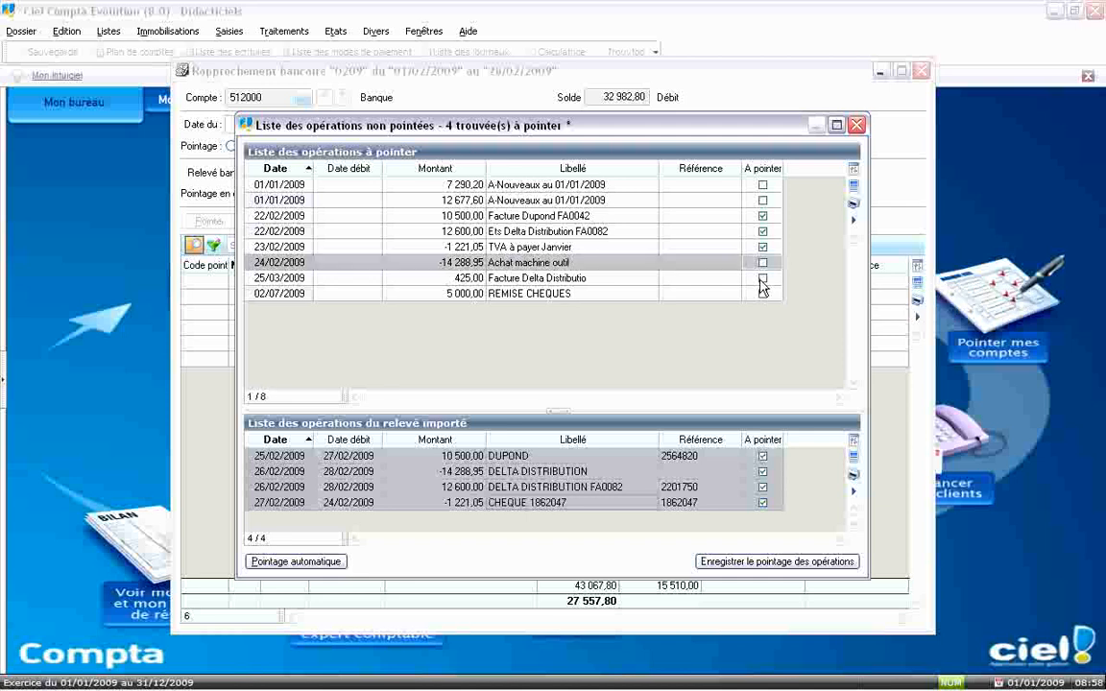
left_click(762, 262)
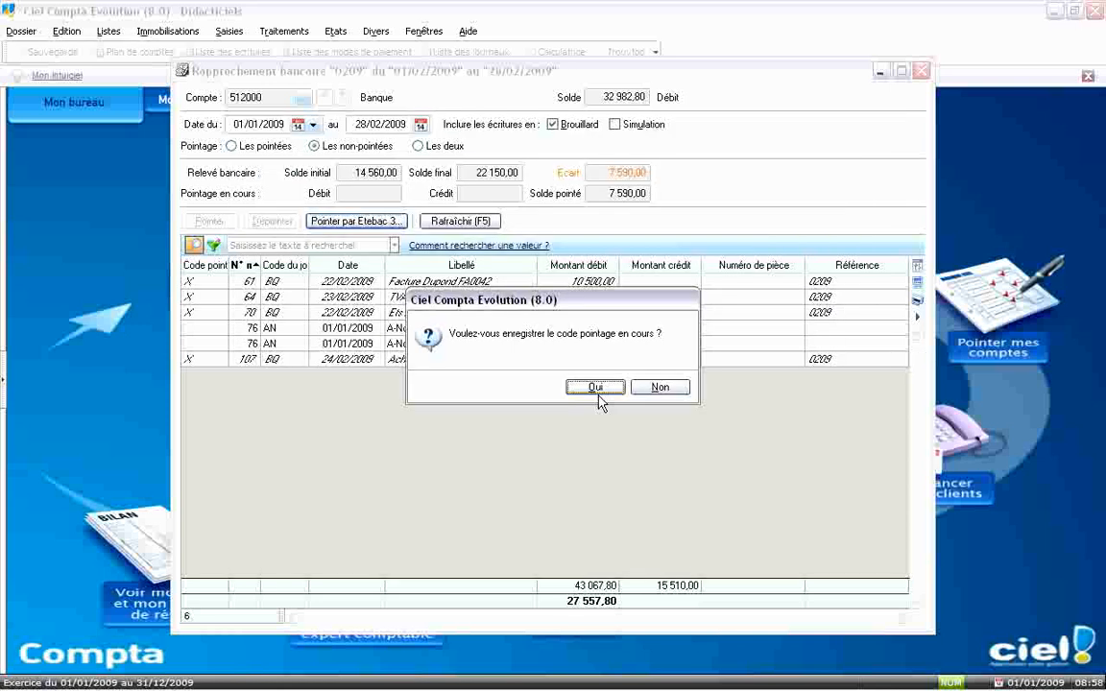
left_click(596, 389)
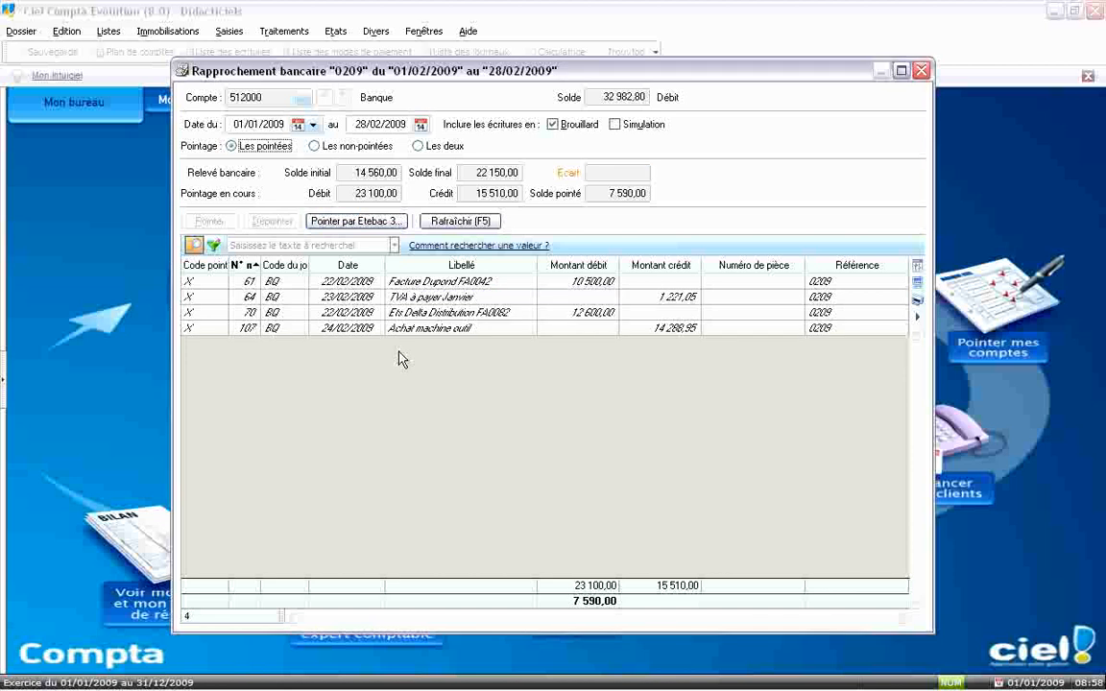
left_click(418, 146)
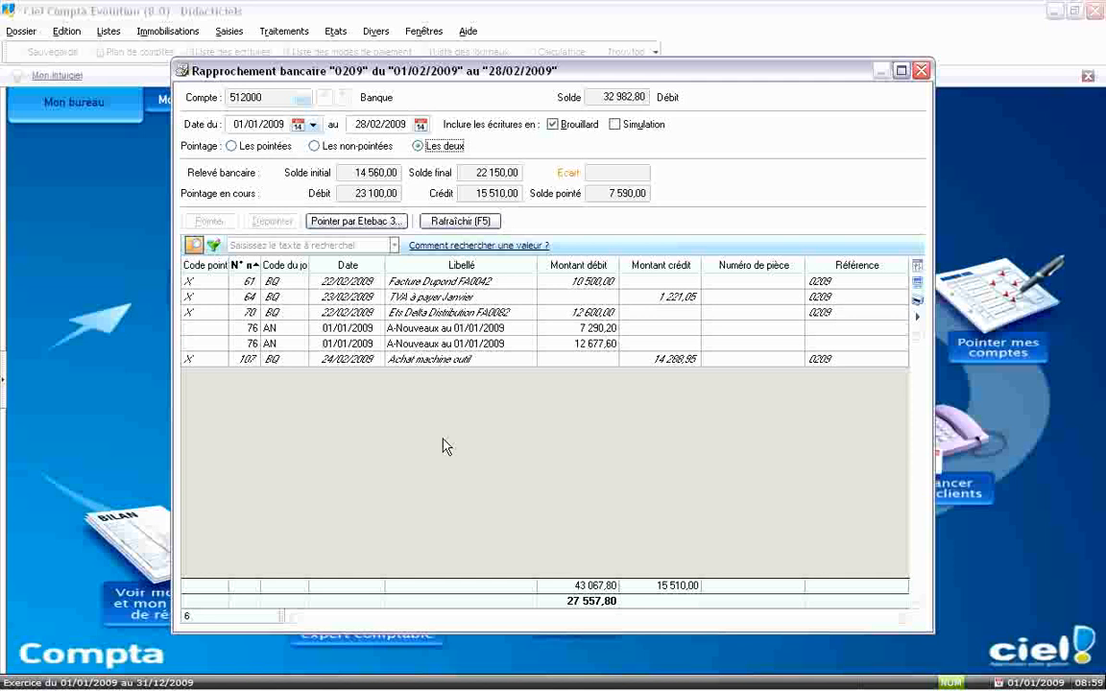
left_click(920, 70)
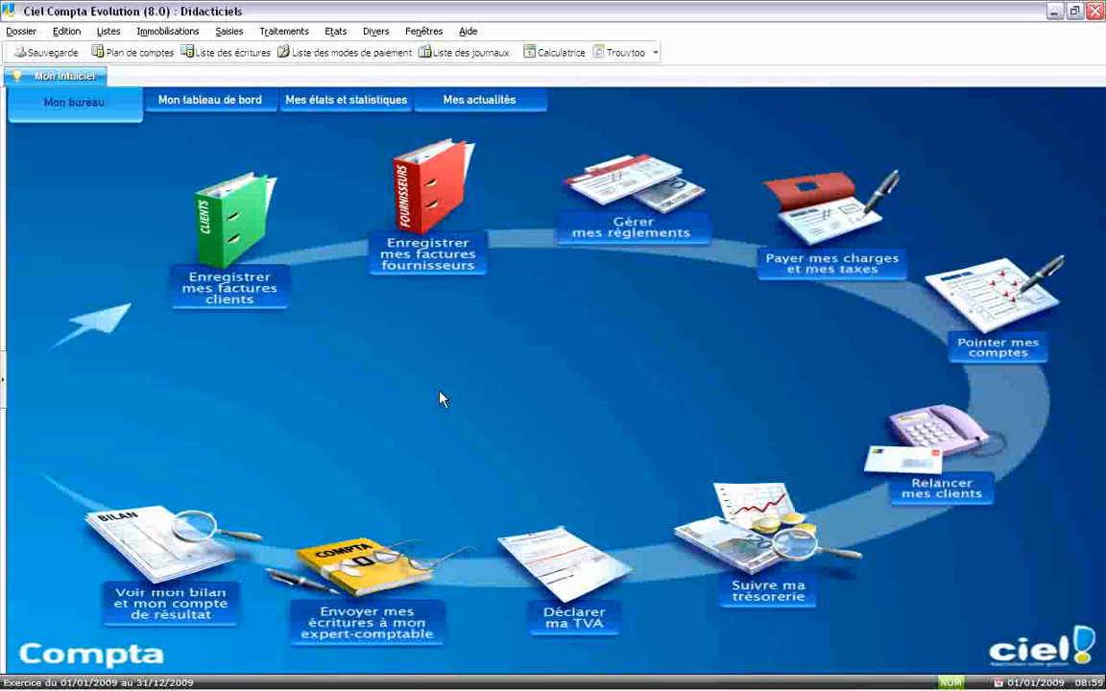
From the list of bank reconciliations, preview the Etat de rapprochement bancaire for reference 0209, examine its totals and close it
left_click(286, 32)
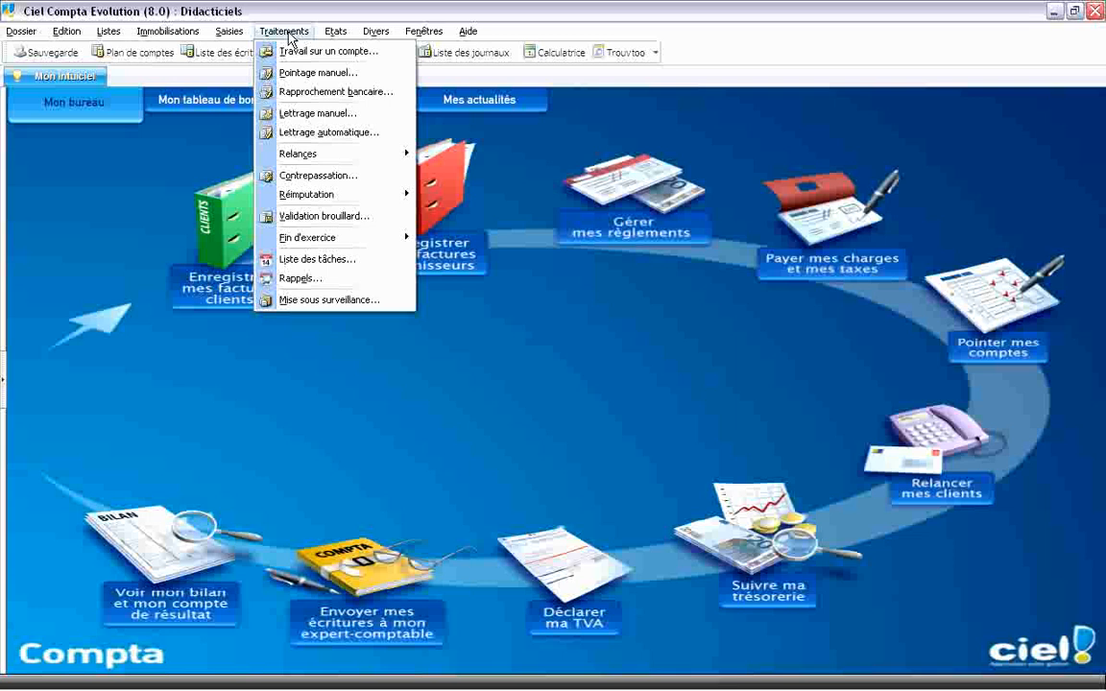
left_click(317, 91)
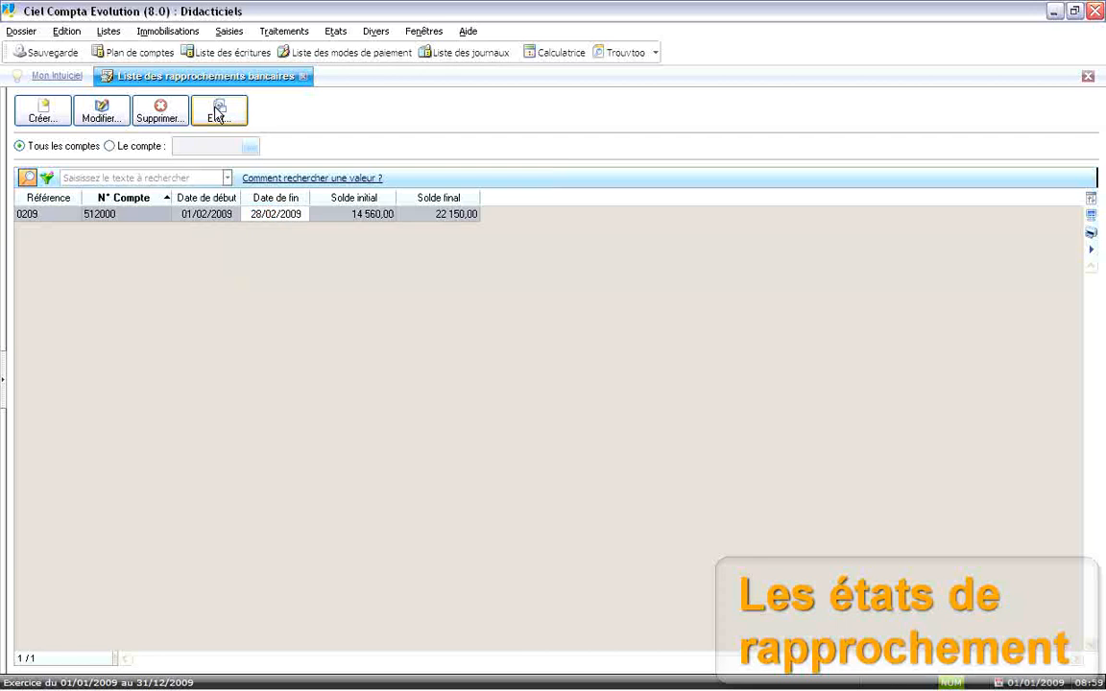
left_click(219, 113)
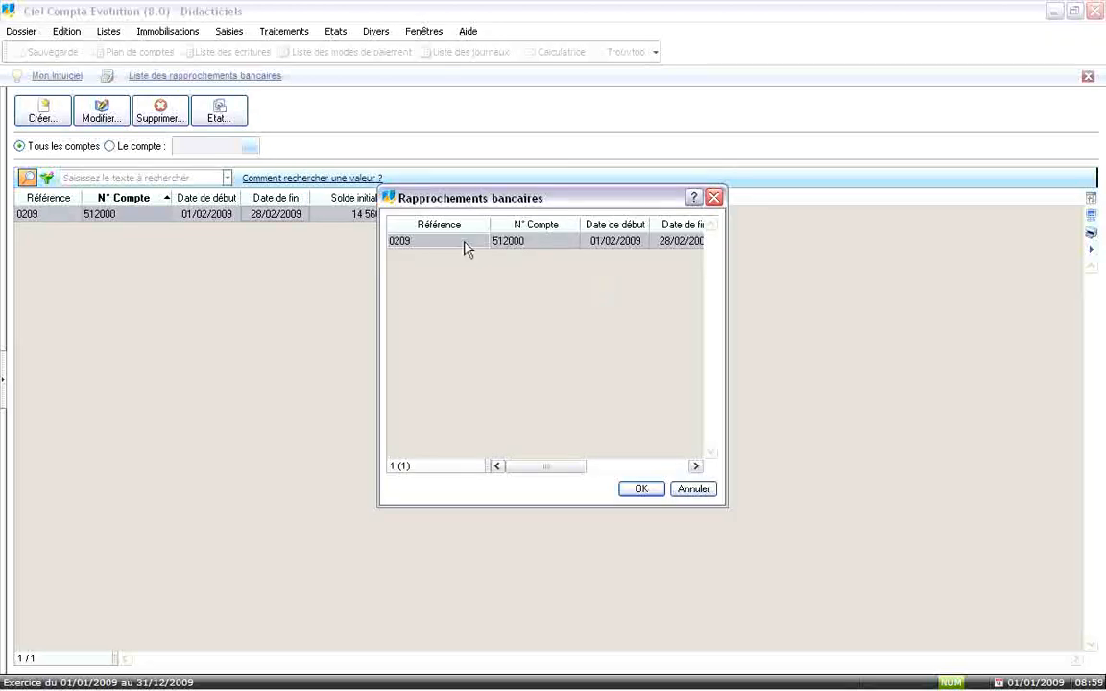
left_click(454, 243)
left_click(641, 488)
left_click(634, 492)
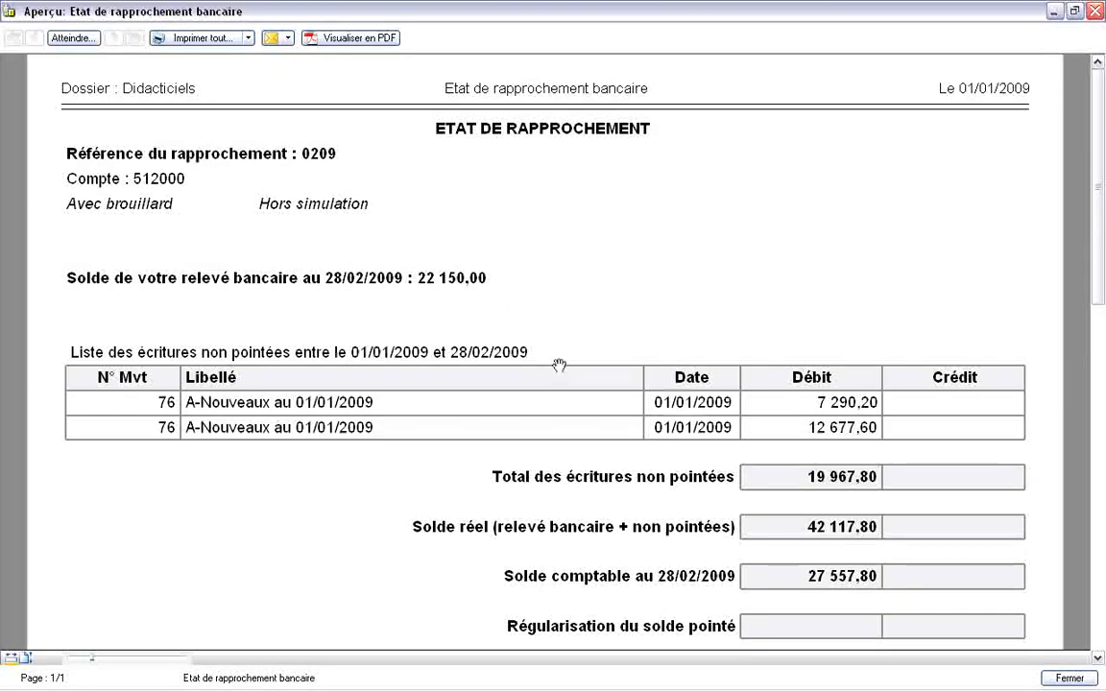
scroll(341, 369, "down", 3)
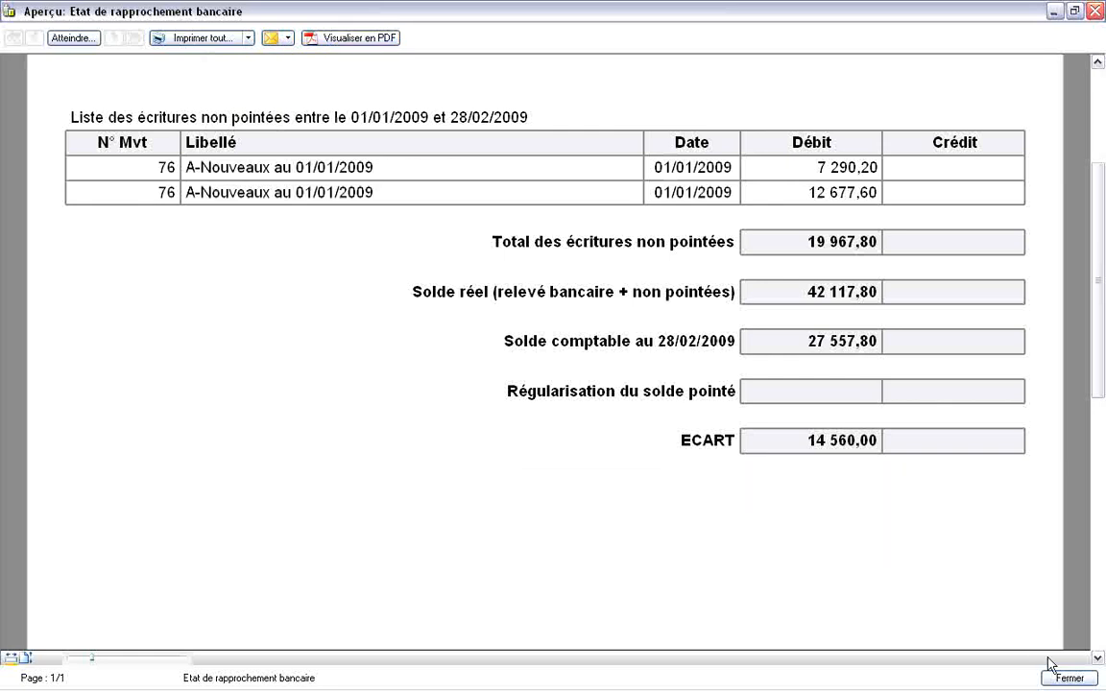
left_click(1069, 678)
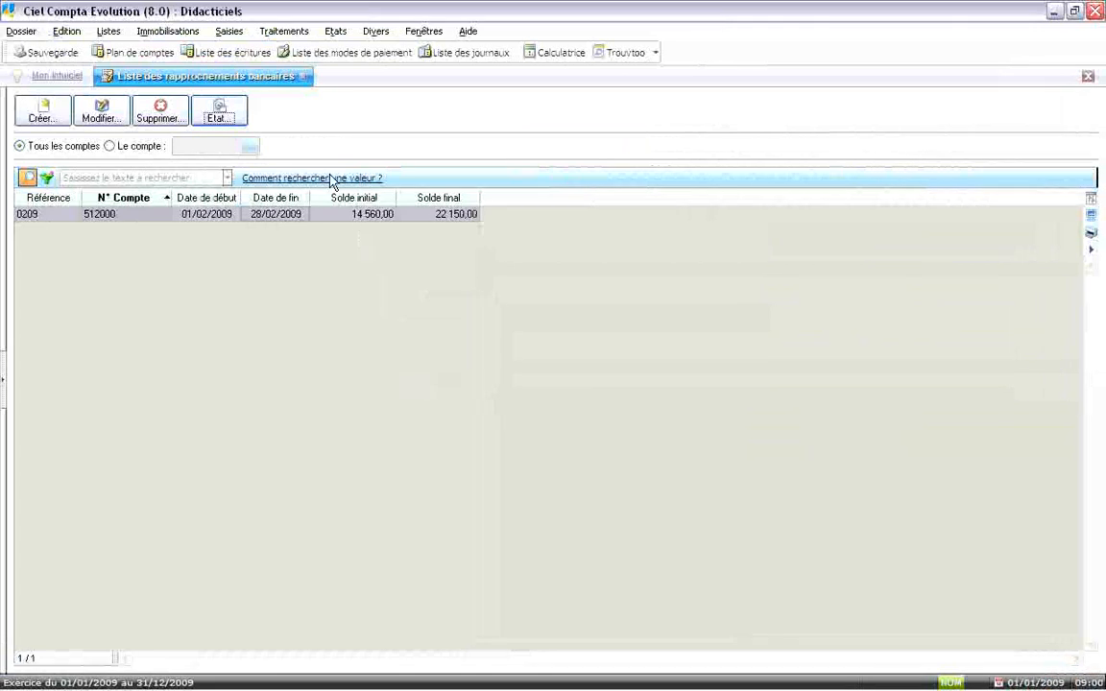
Preview the Pointage par rapprochement report for reconciliation 0209, and close the list of bank reconciliations
left_click(222, 113)
left_click(353, 244)
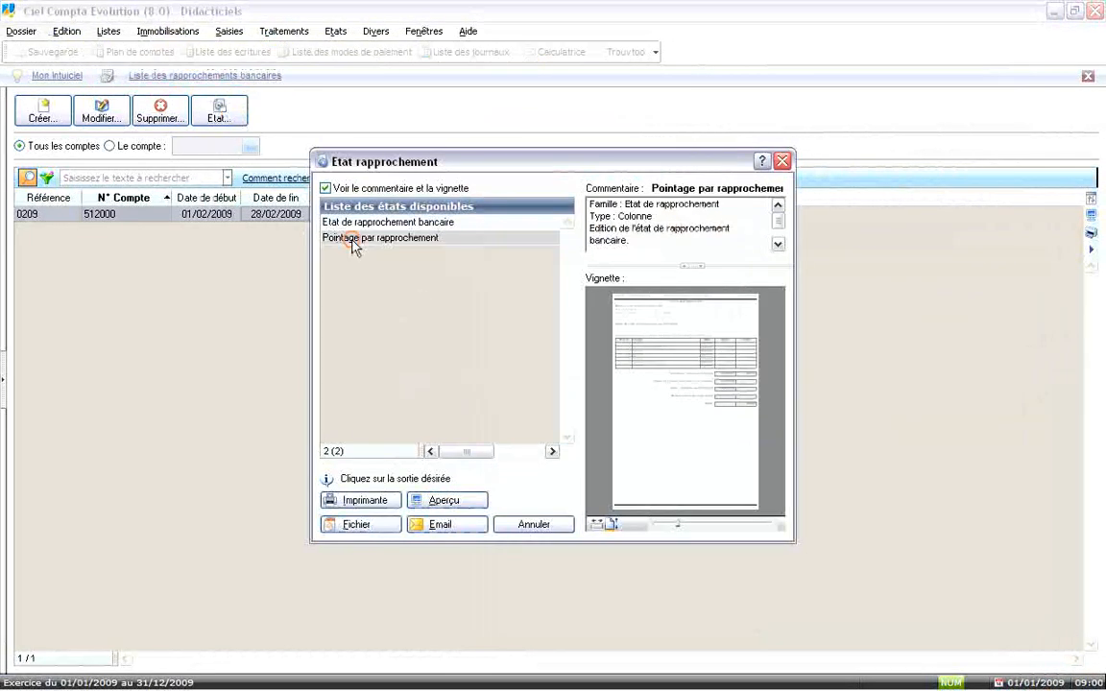
left_click(447, 501)
left_click(701, 304)
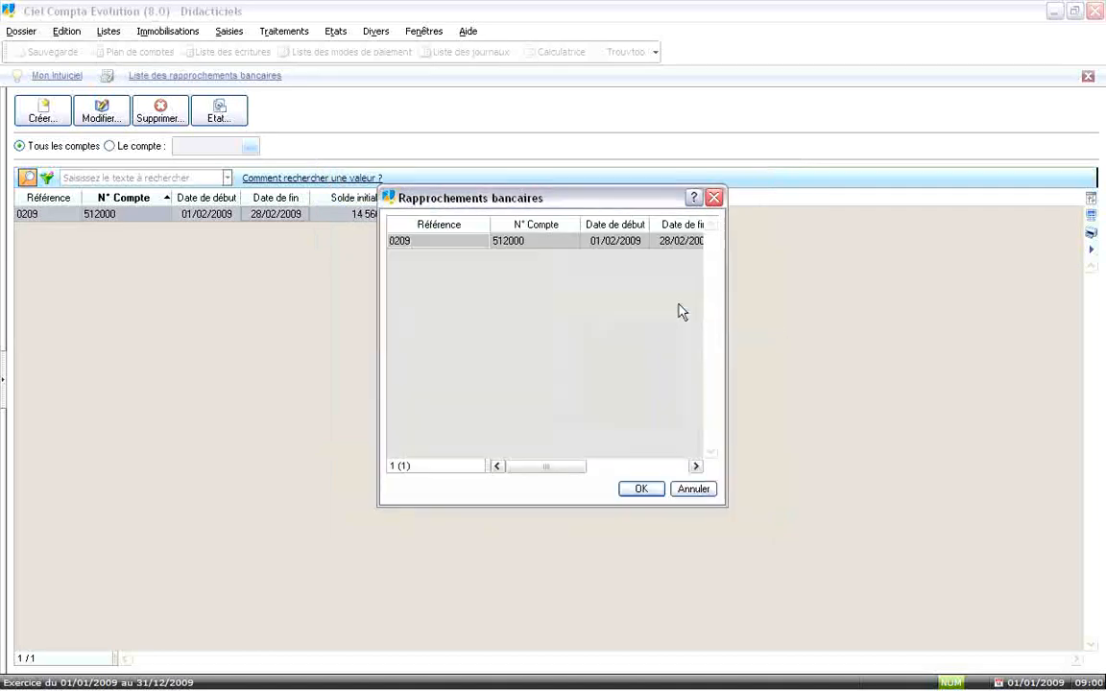
left_click(638, 491)
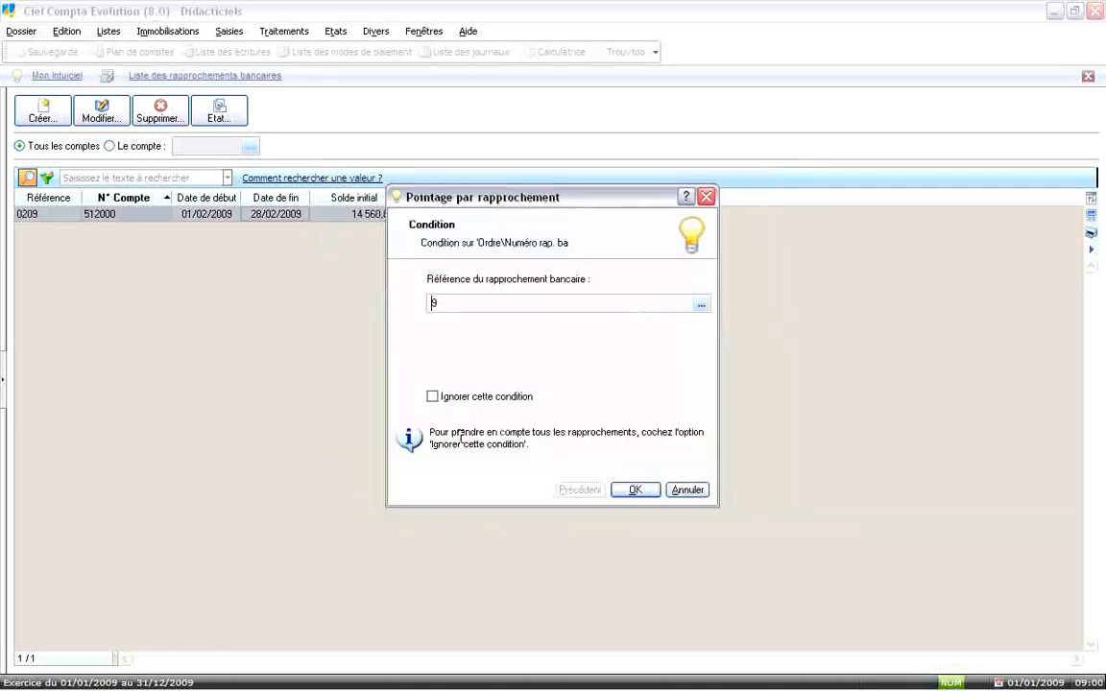
left_click(636, 491)
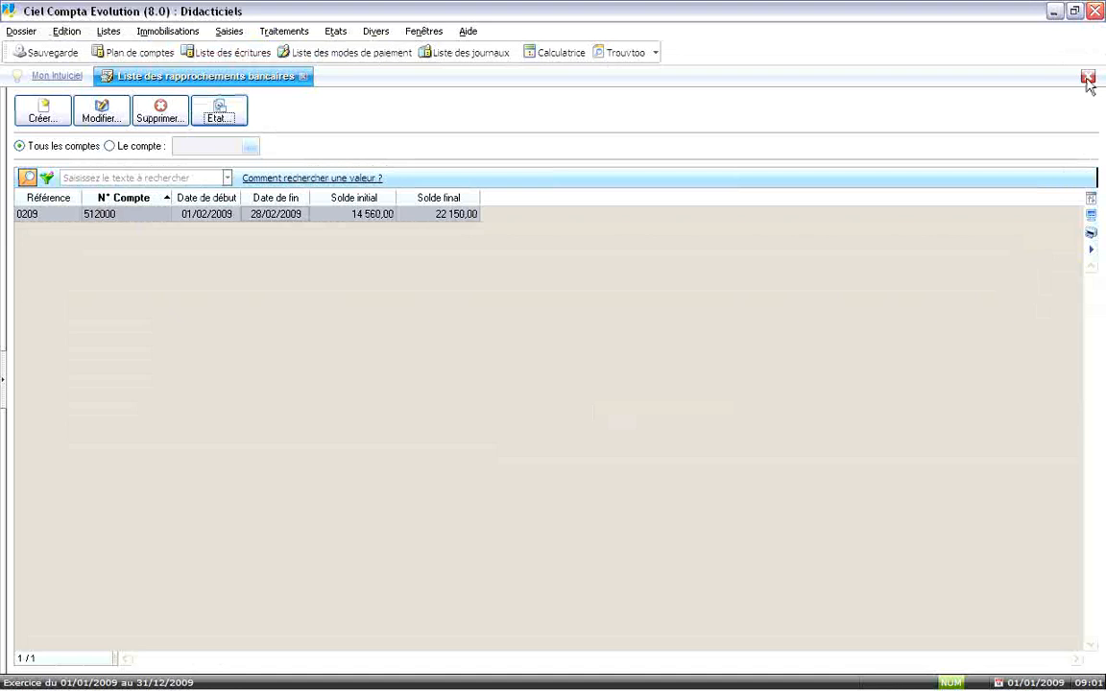
left_click(1088, 78)
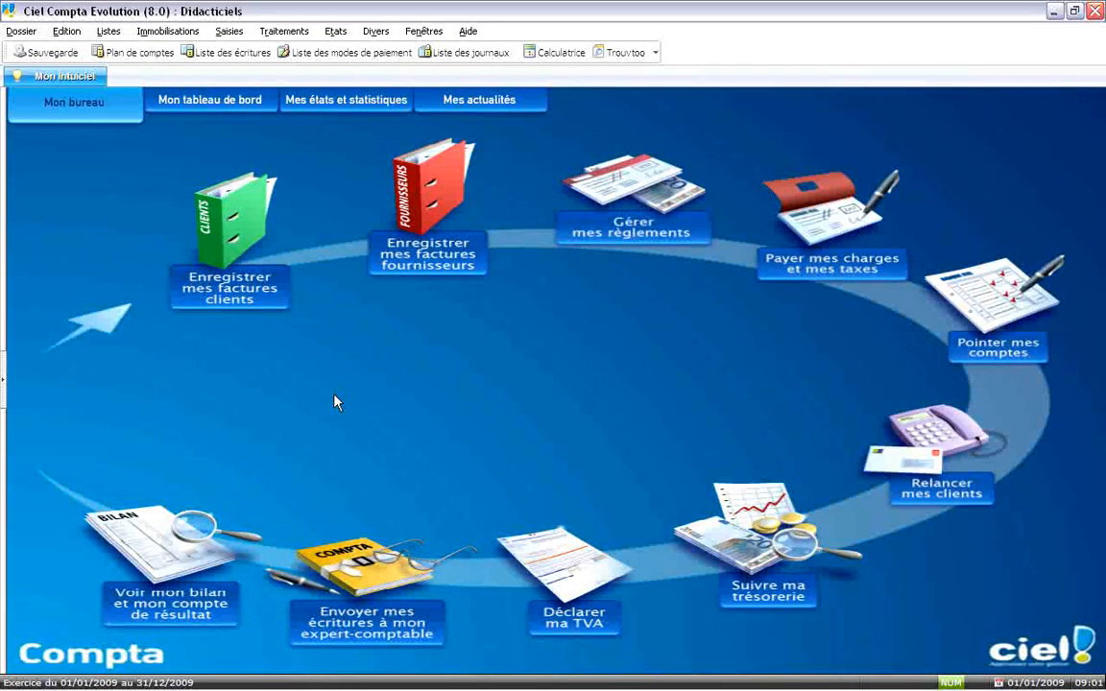